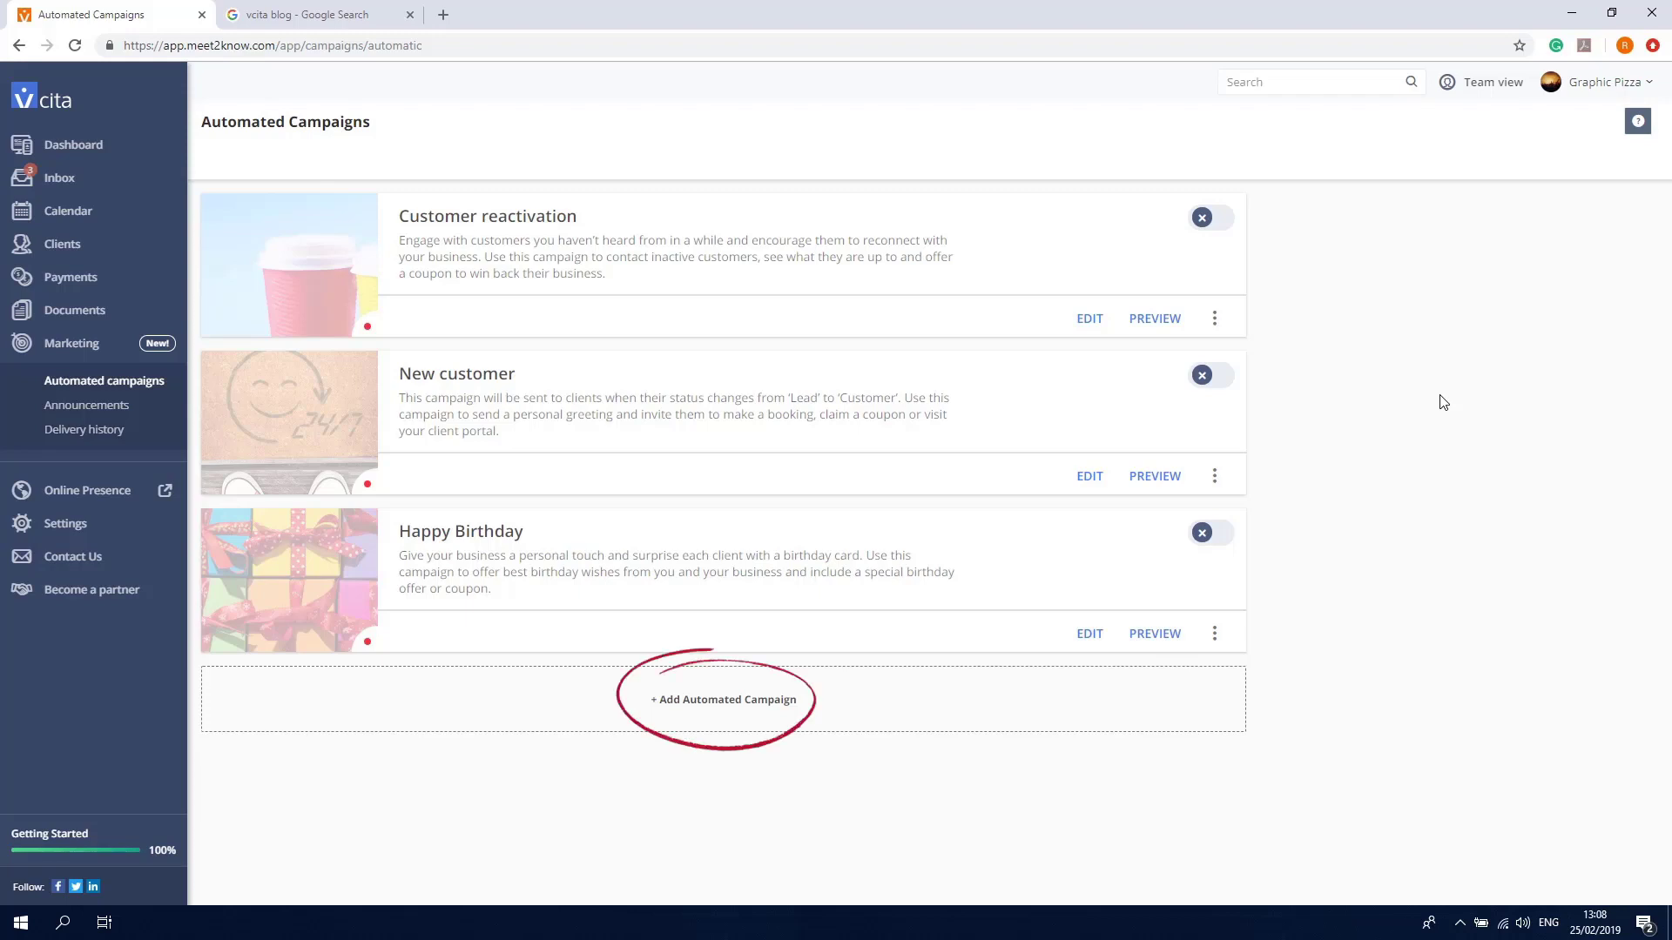
- Start a new automated campaign, then cancel the dialog without creating one
left_click(1157, 699)
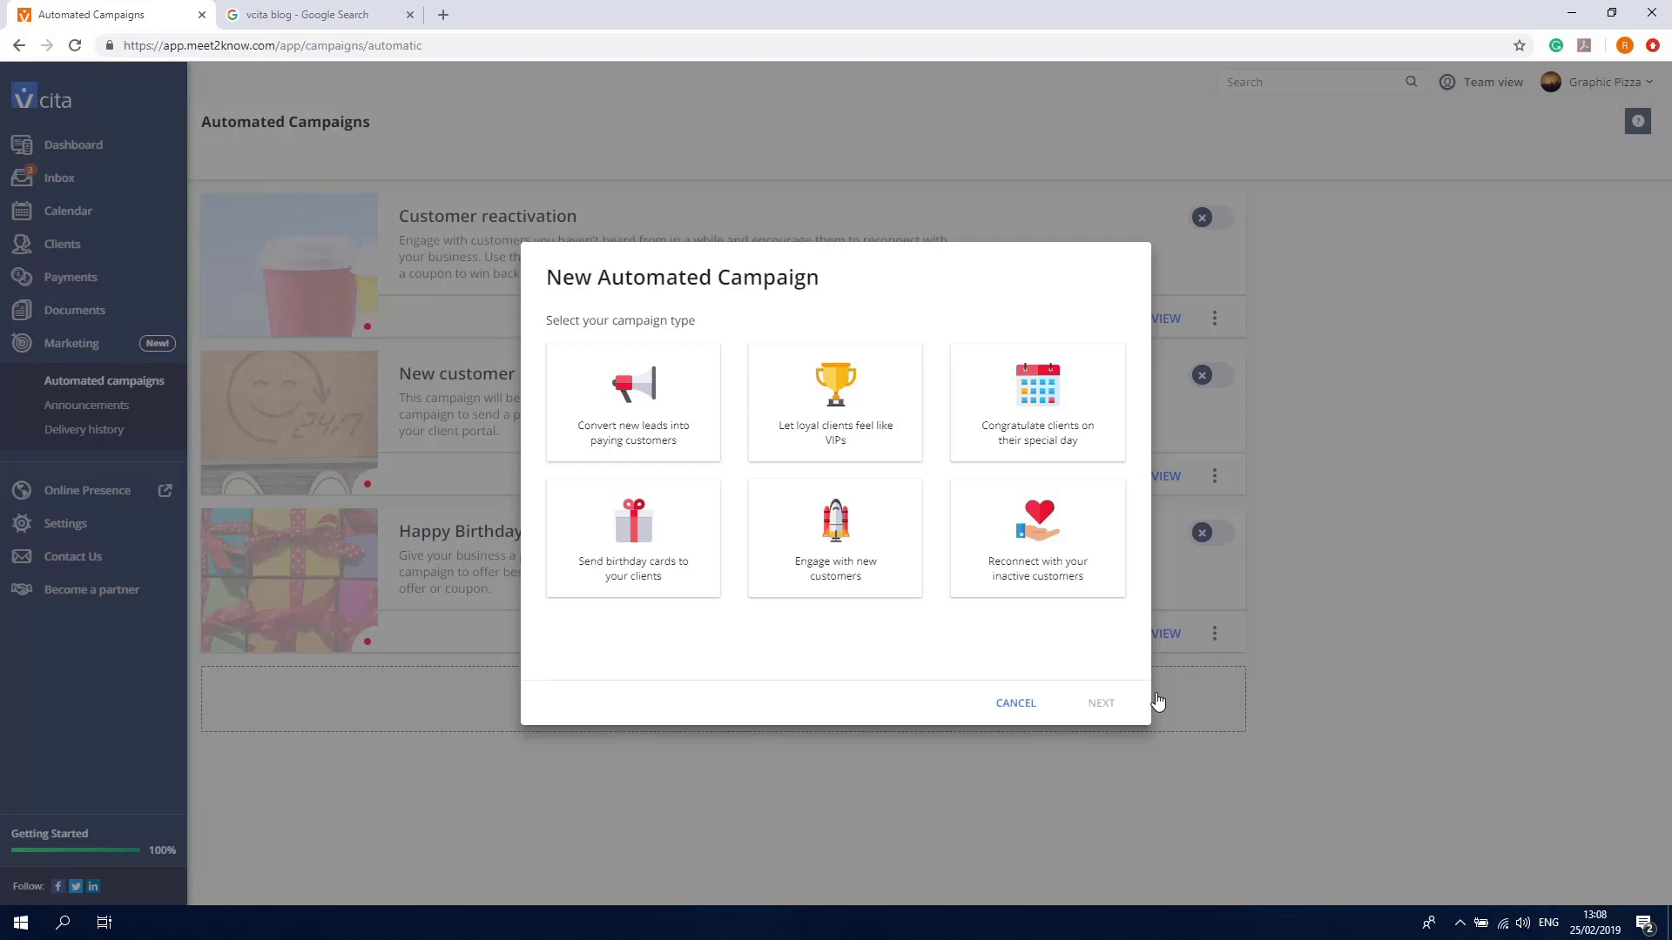
left_click(1017, 704)
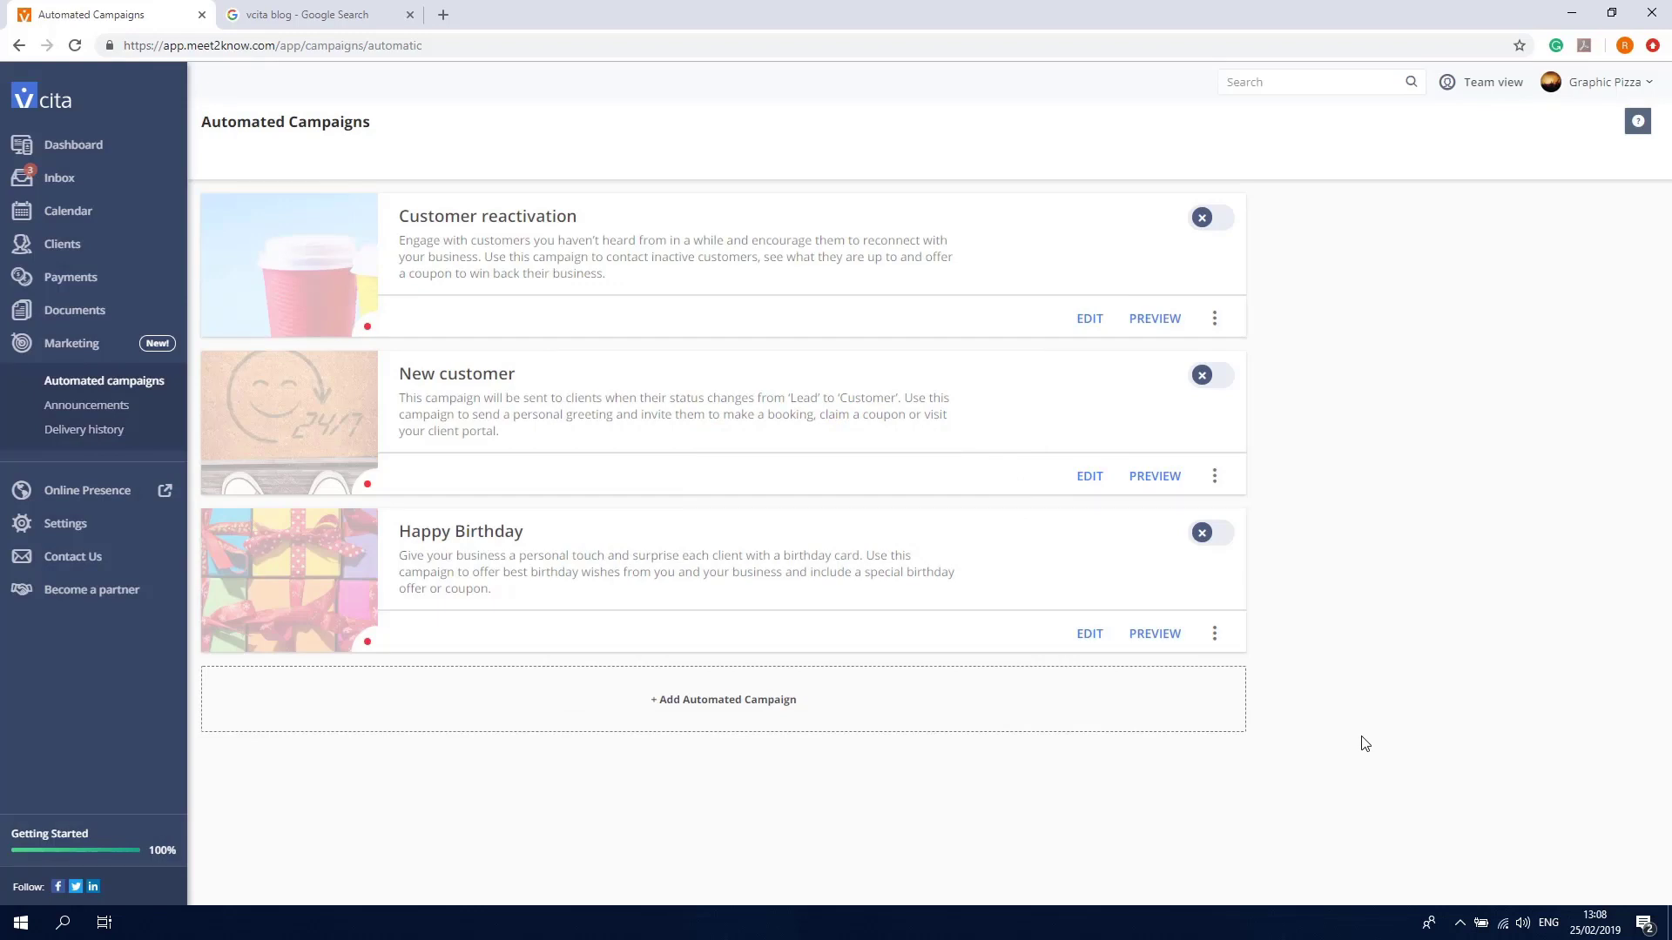
- Open the Happy Birthday campaign for editing and review its birthday email with the 50% OFF coupon
left_click(1085, 636)
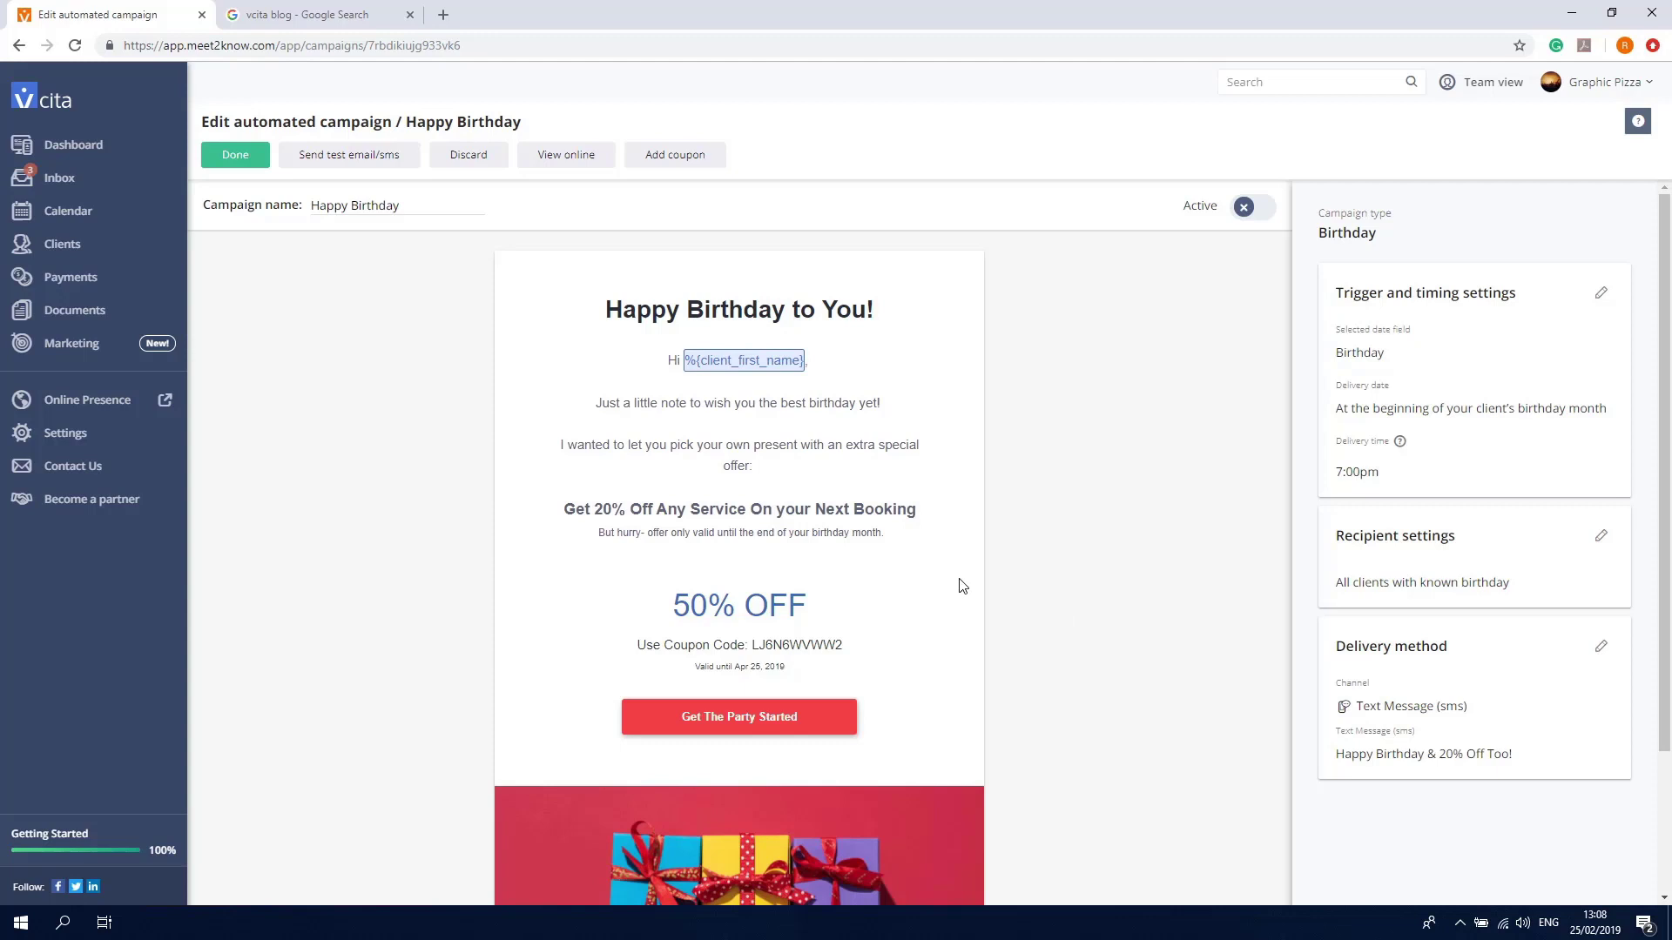
left_click(802, 489)
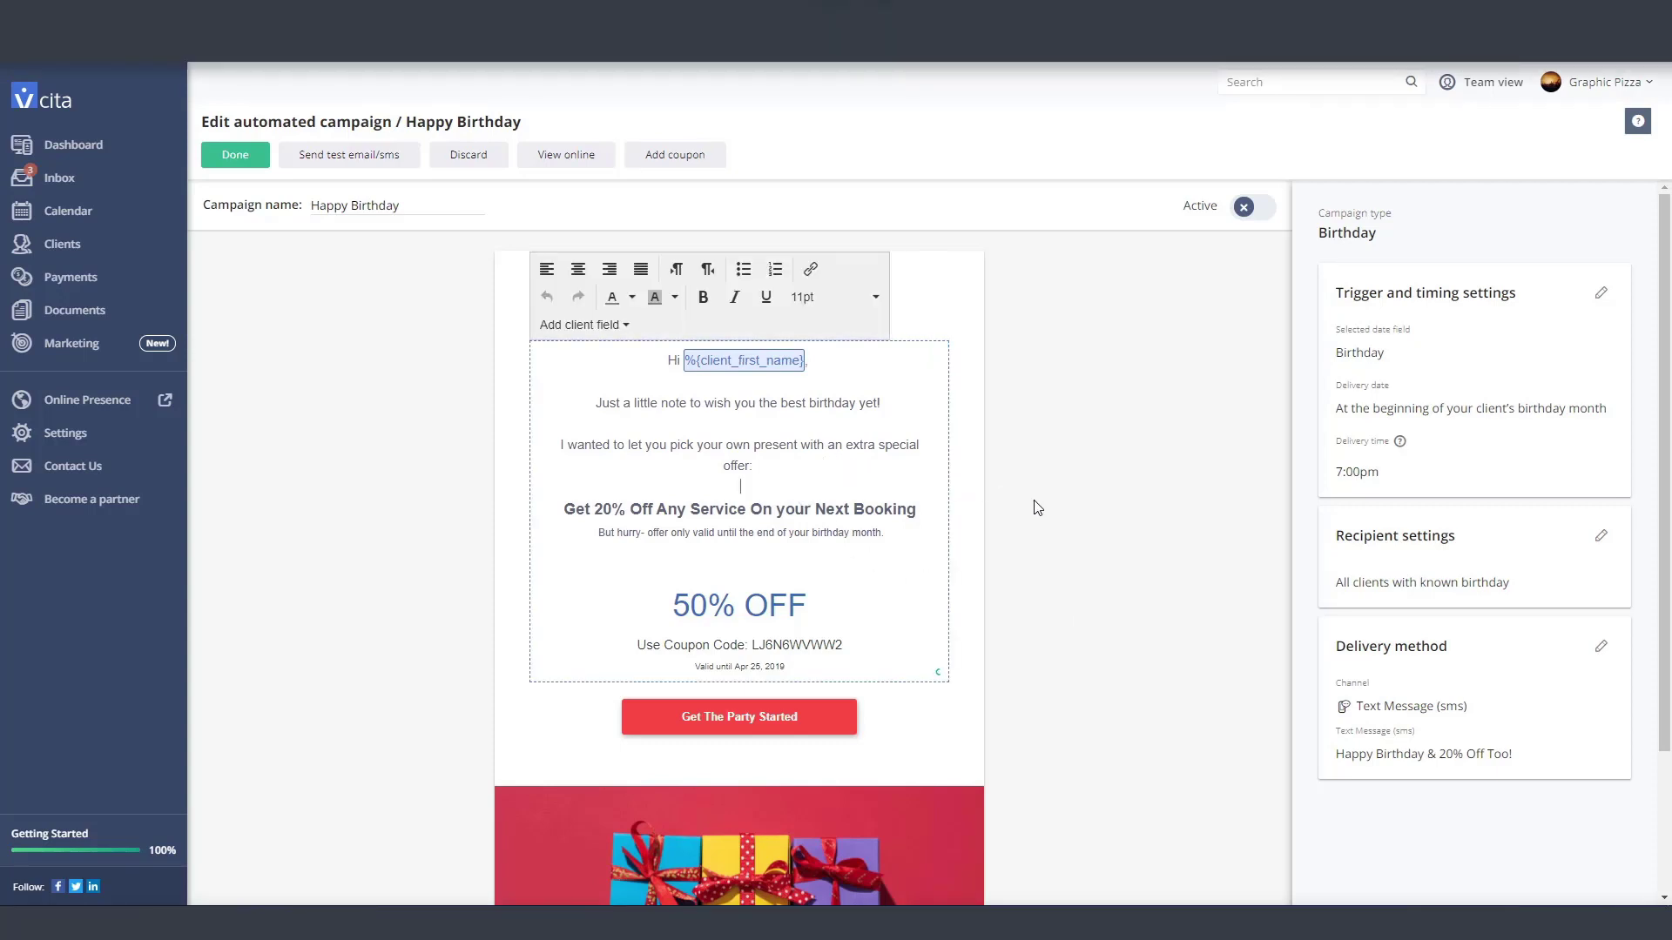
scroll(1037, 508, "down", 2)
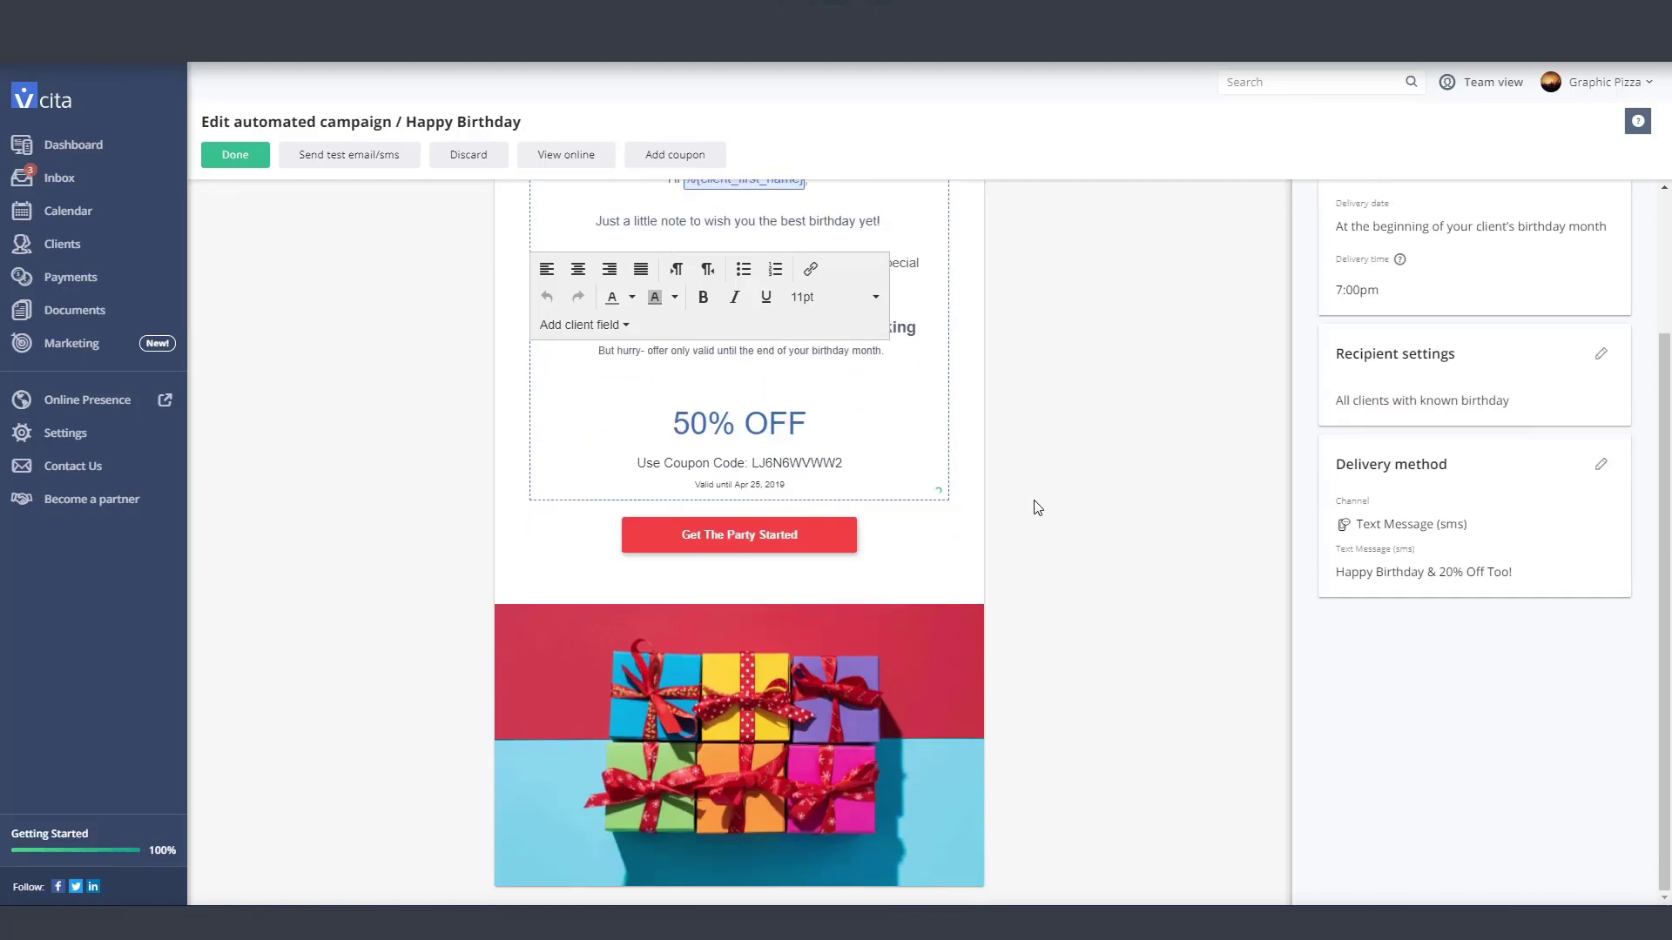
scroll(1038, 507, "up", 2)
left_click(1037, 507)
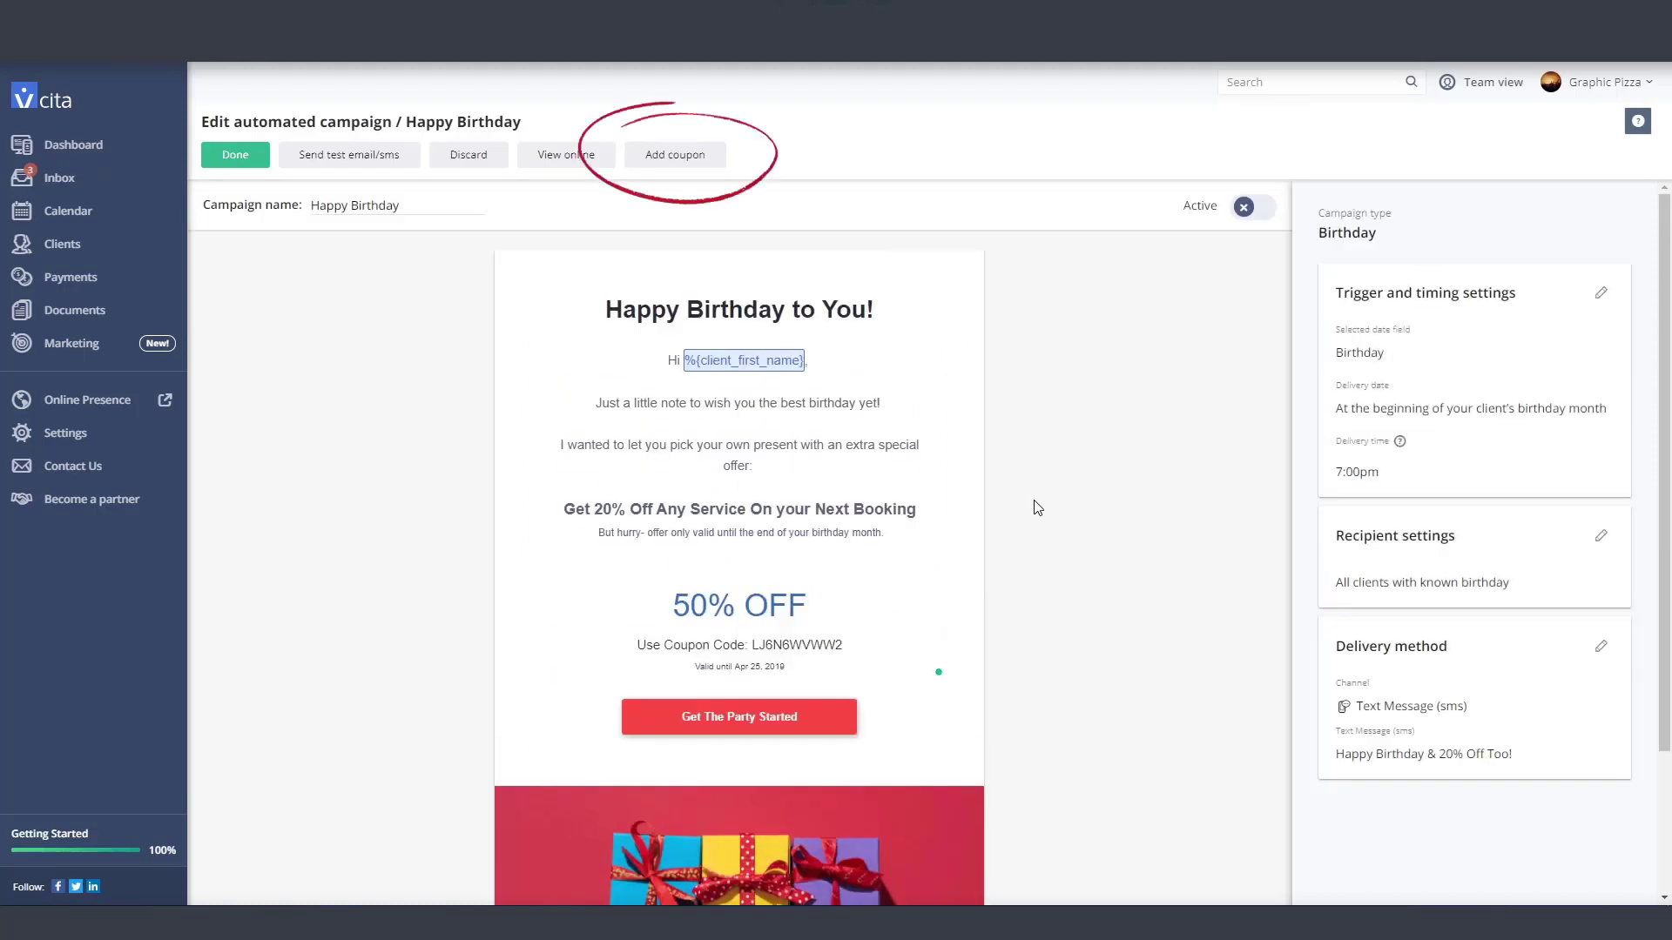
left_click(682, 165)
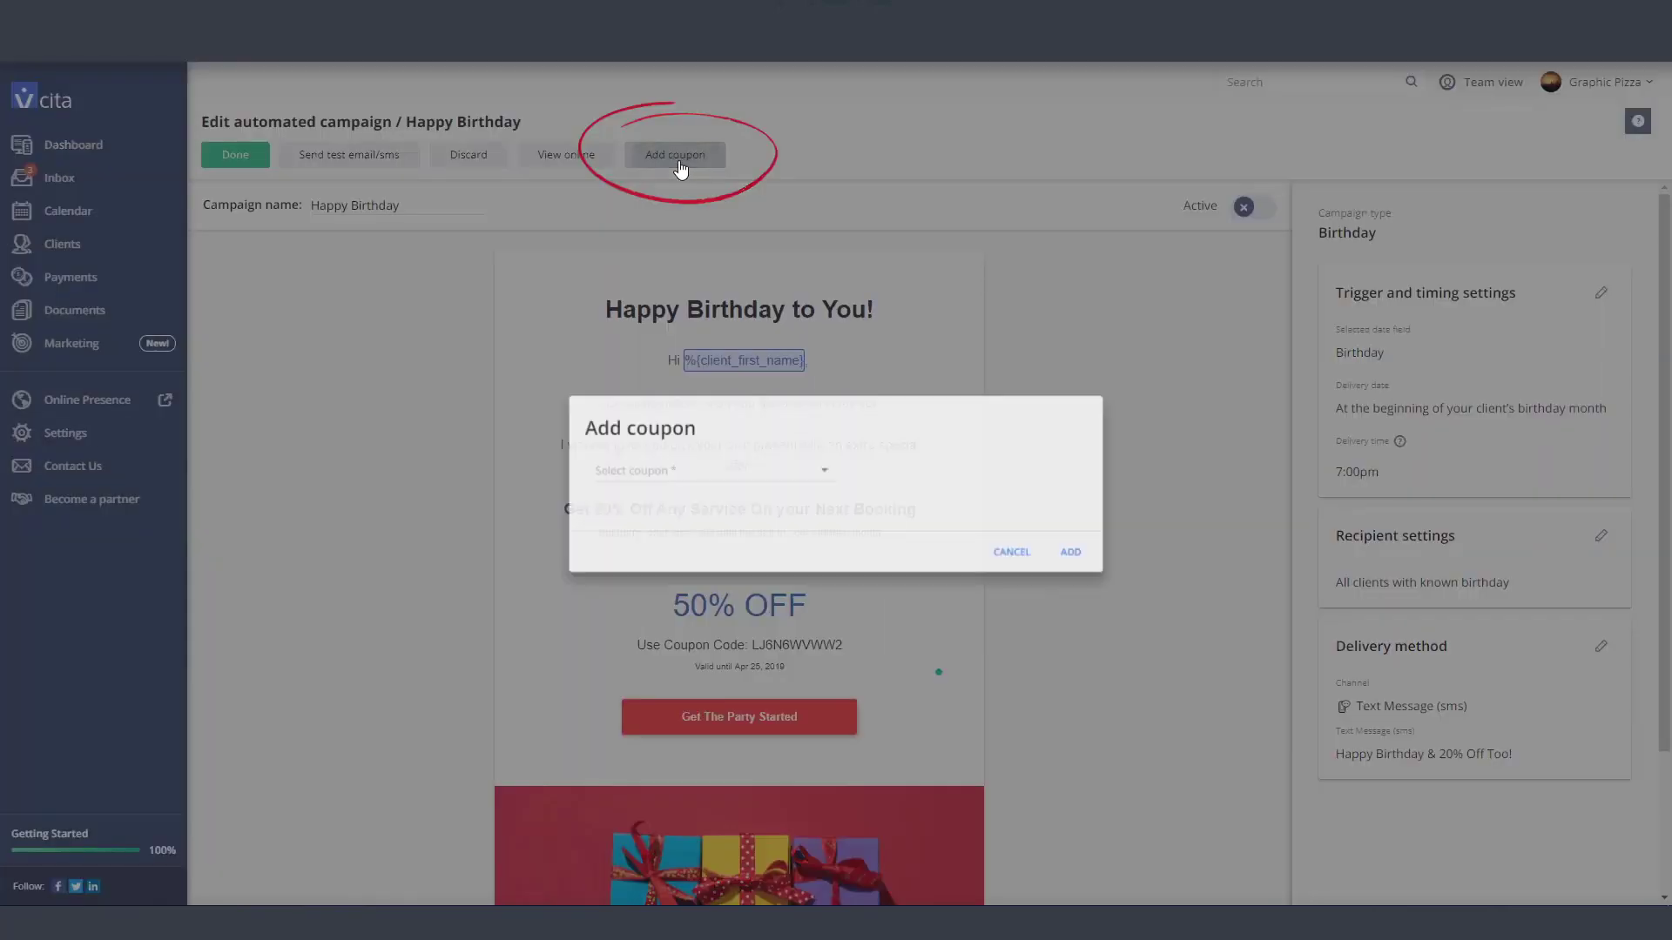
left_click(688, 470)
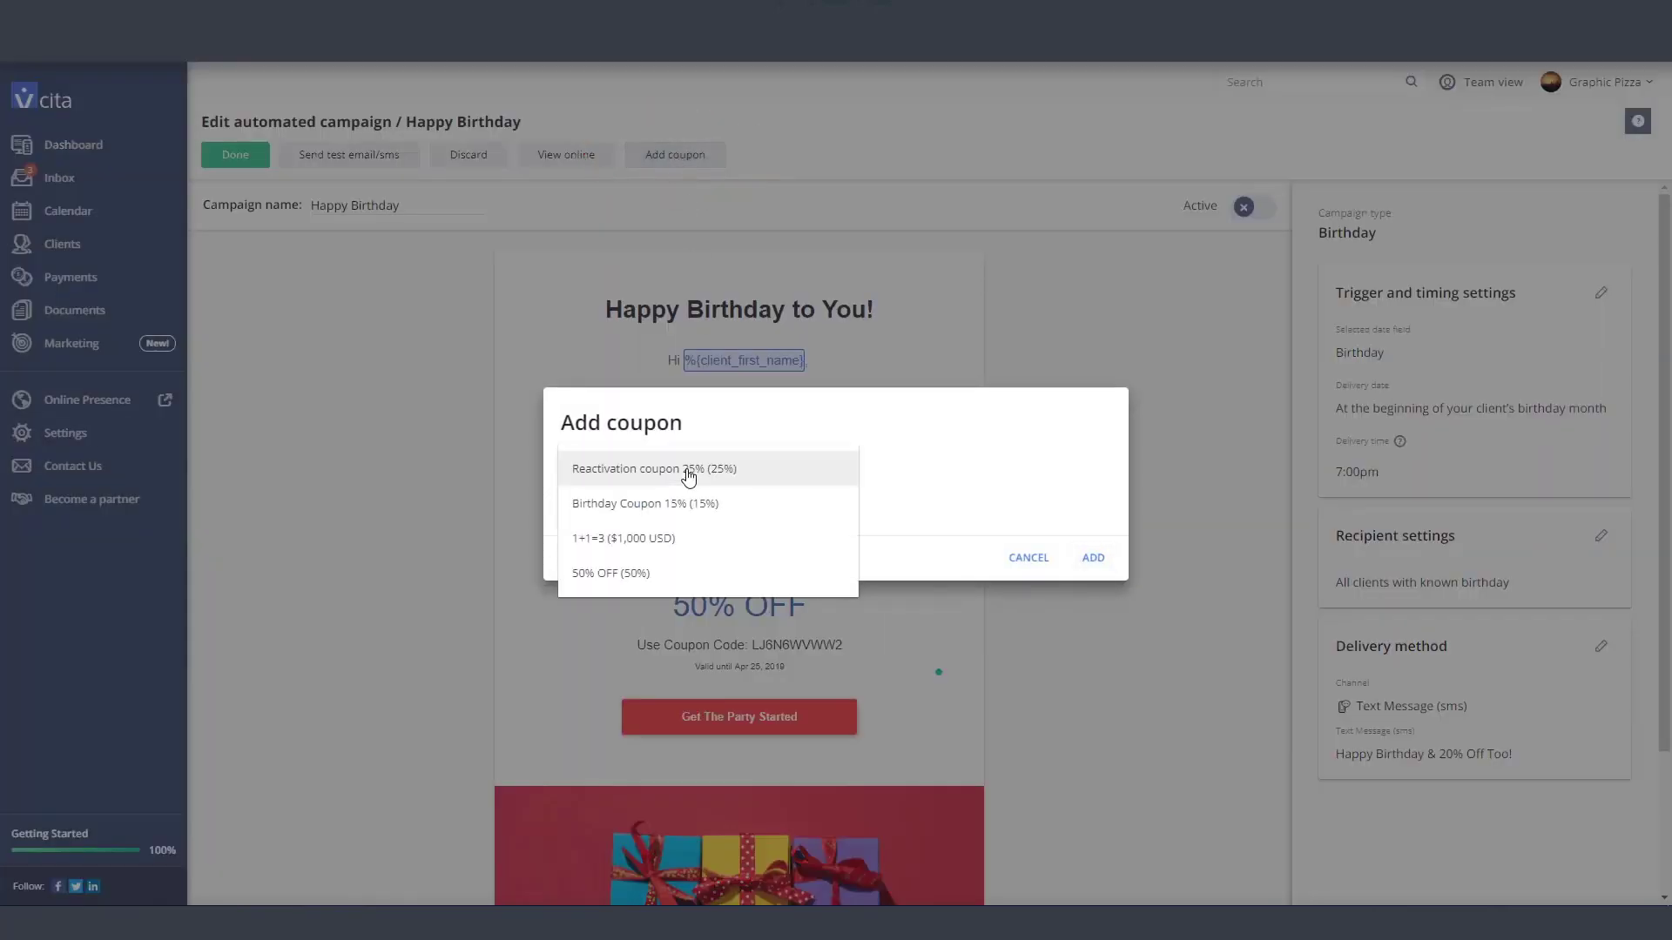
left_click(1038, 566)
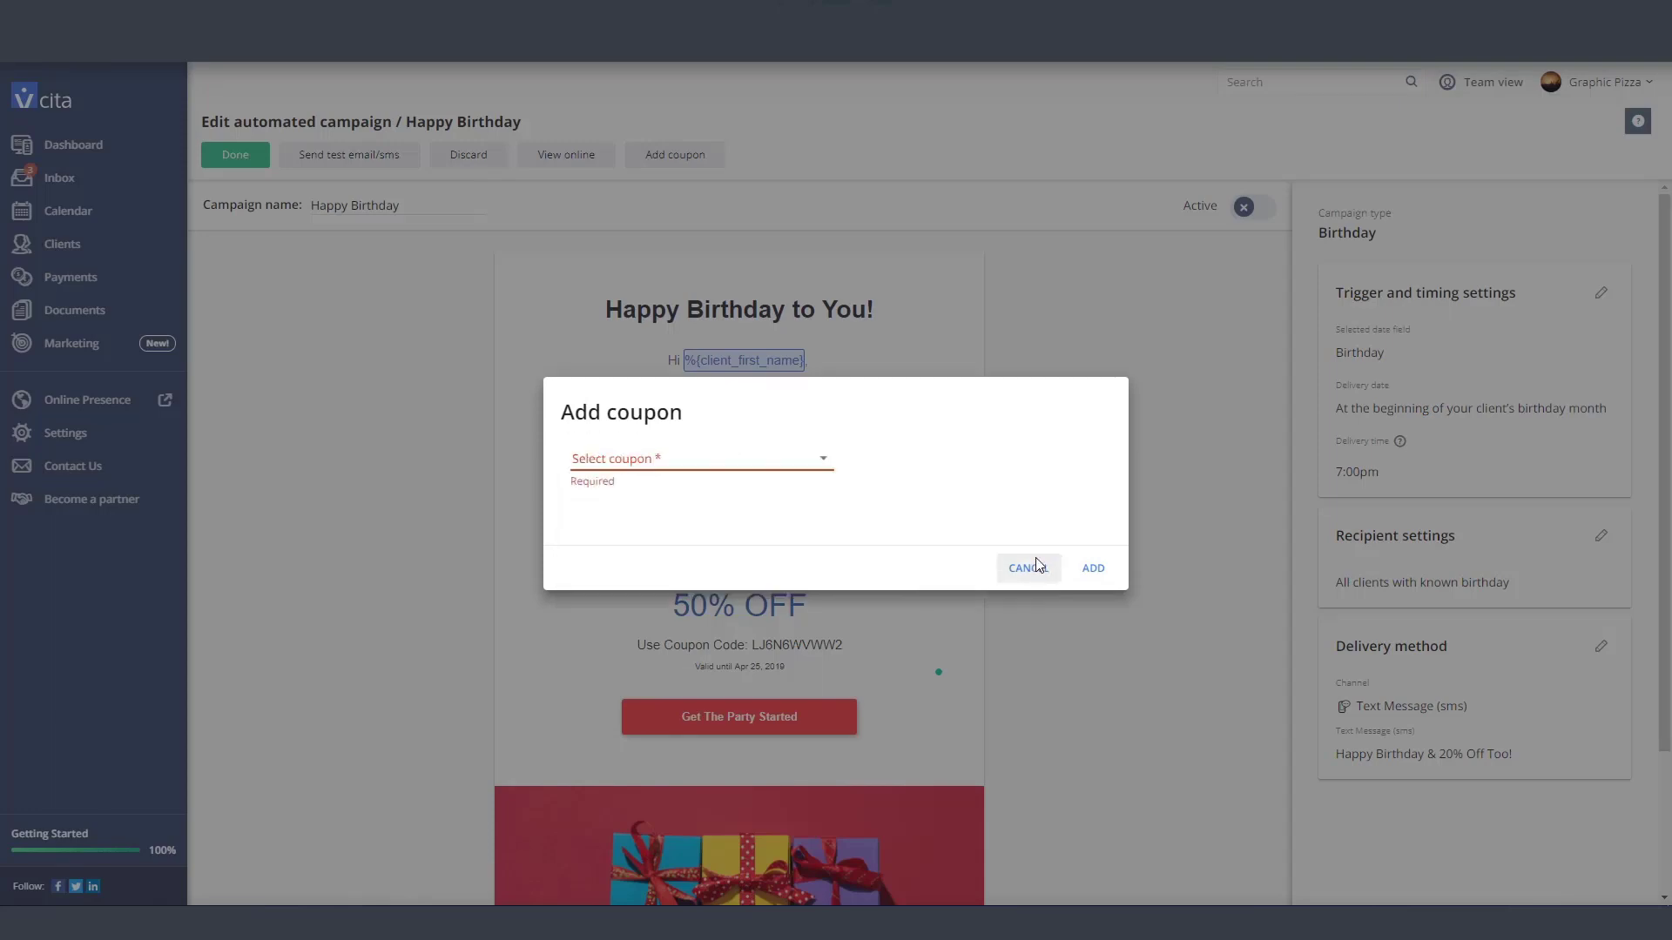
left_click(1038, 566)
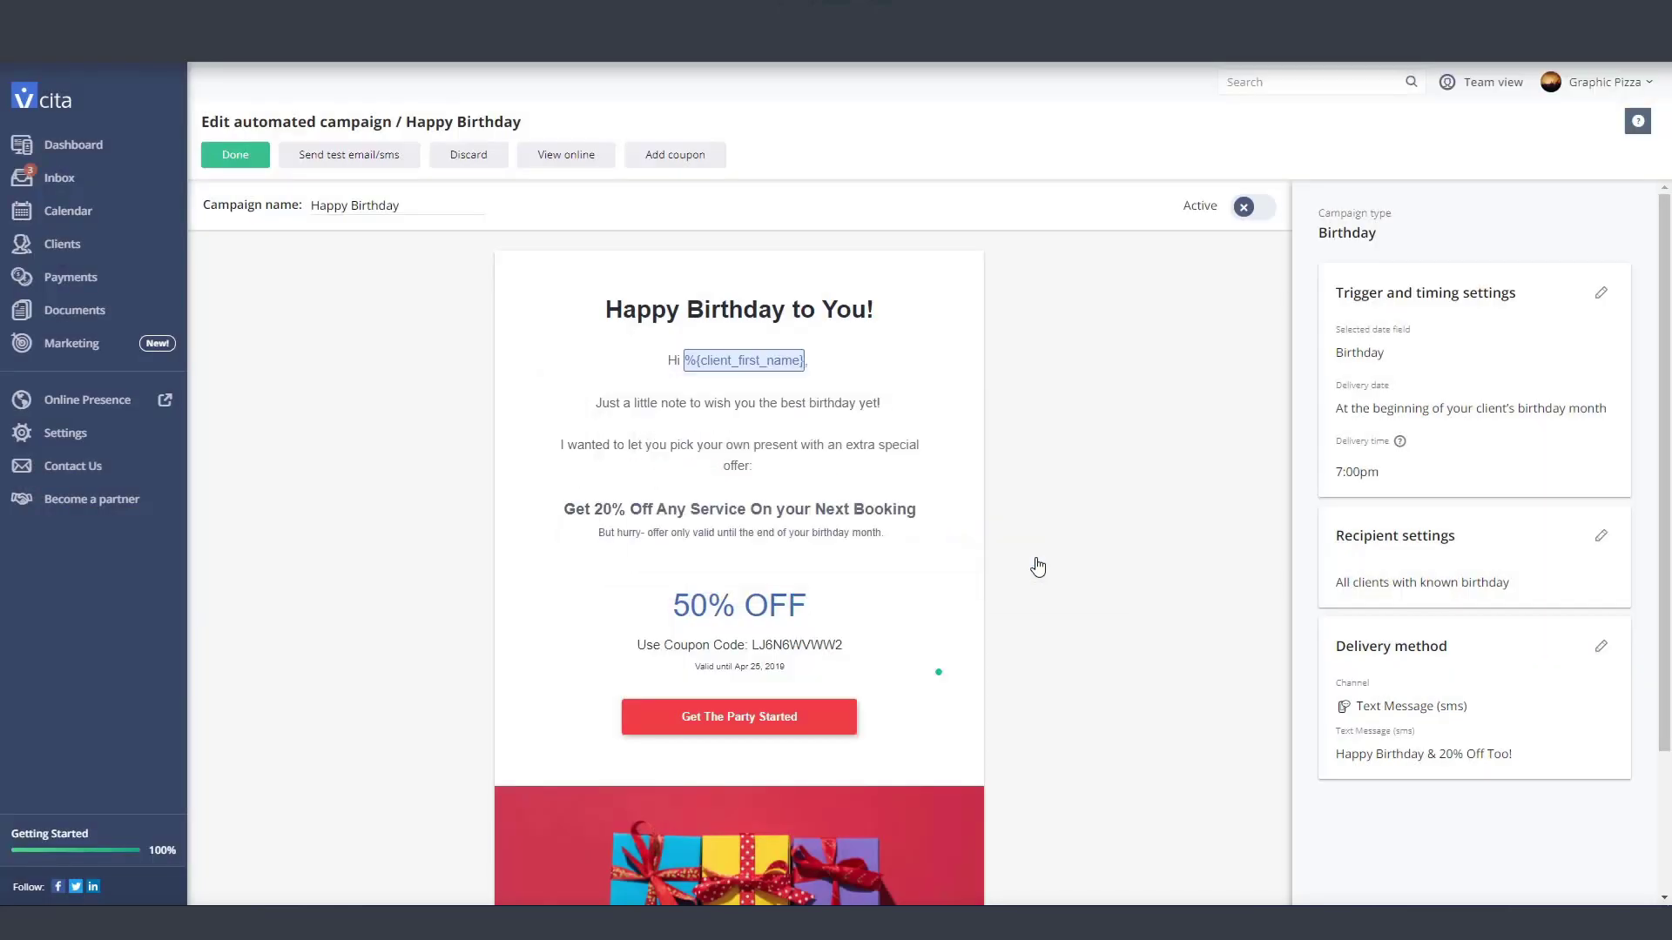
scroll(1018, 561, "down", 2)
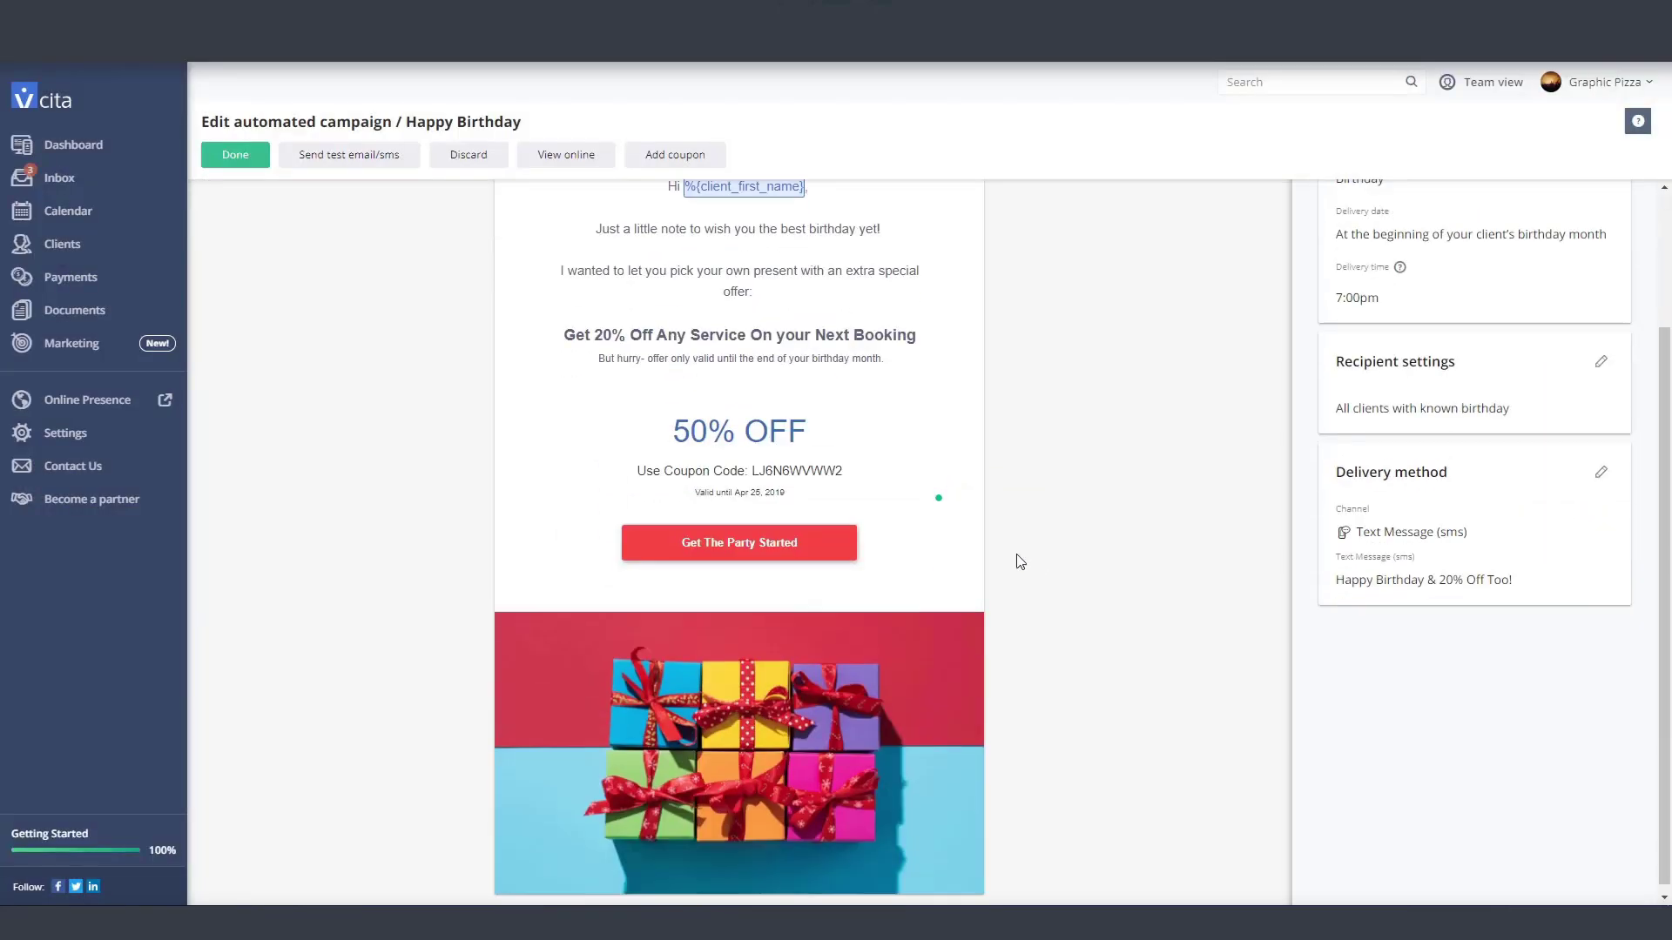
left_click(826, 552)
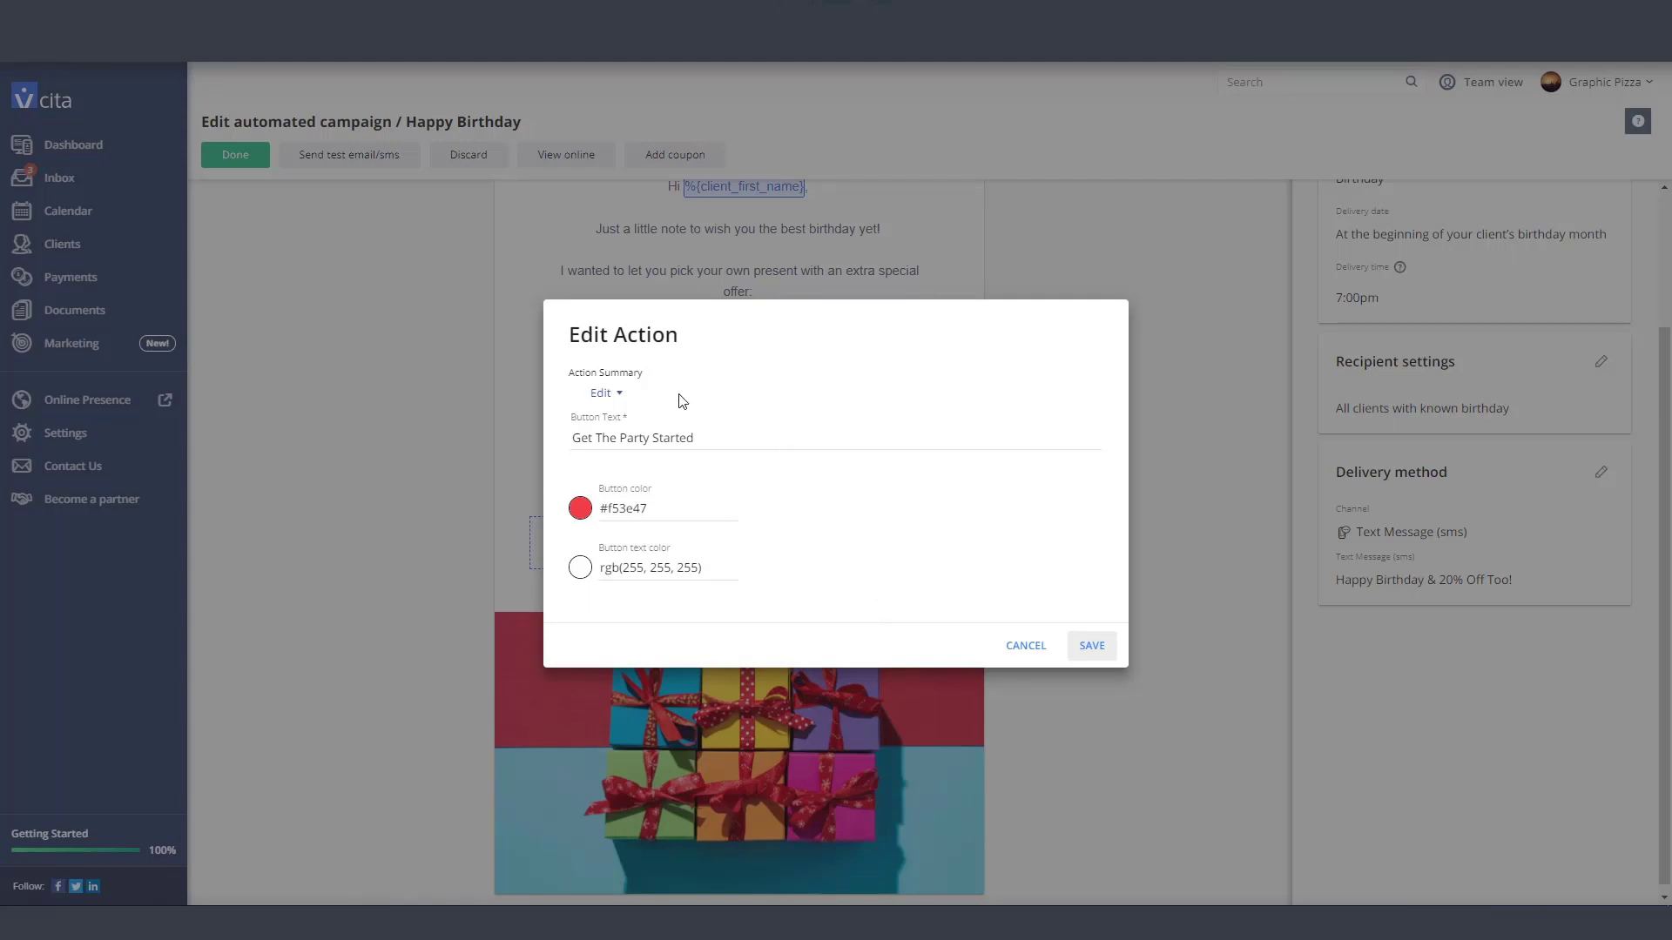
left_click(627, 396)
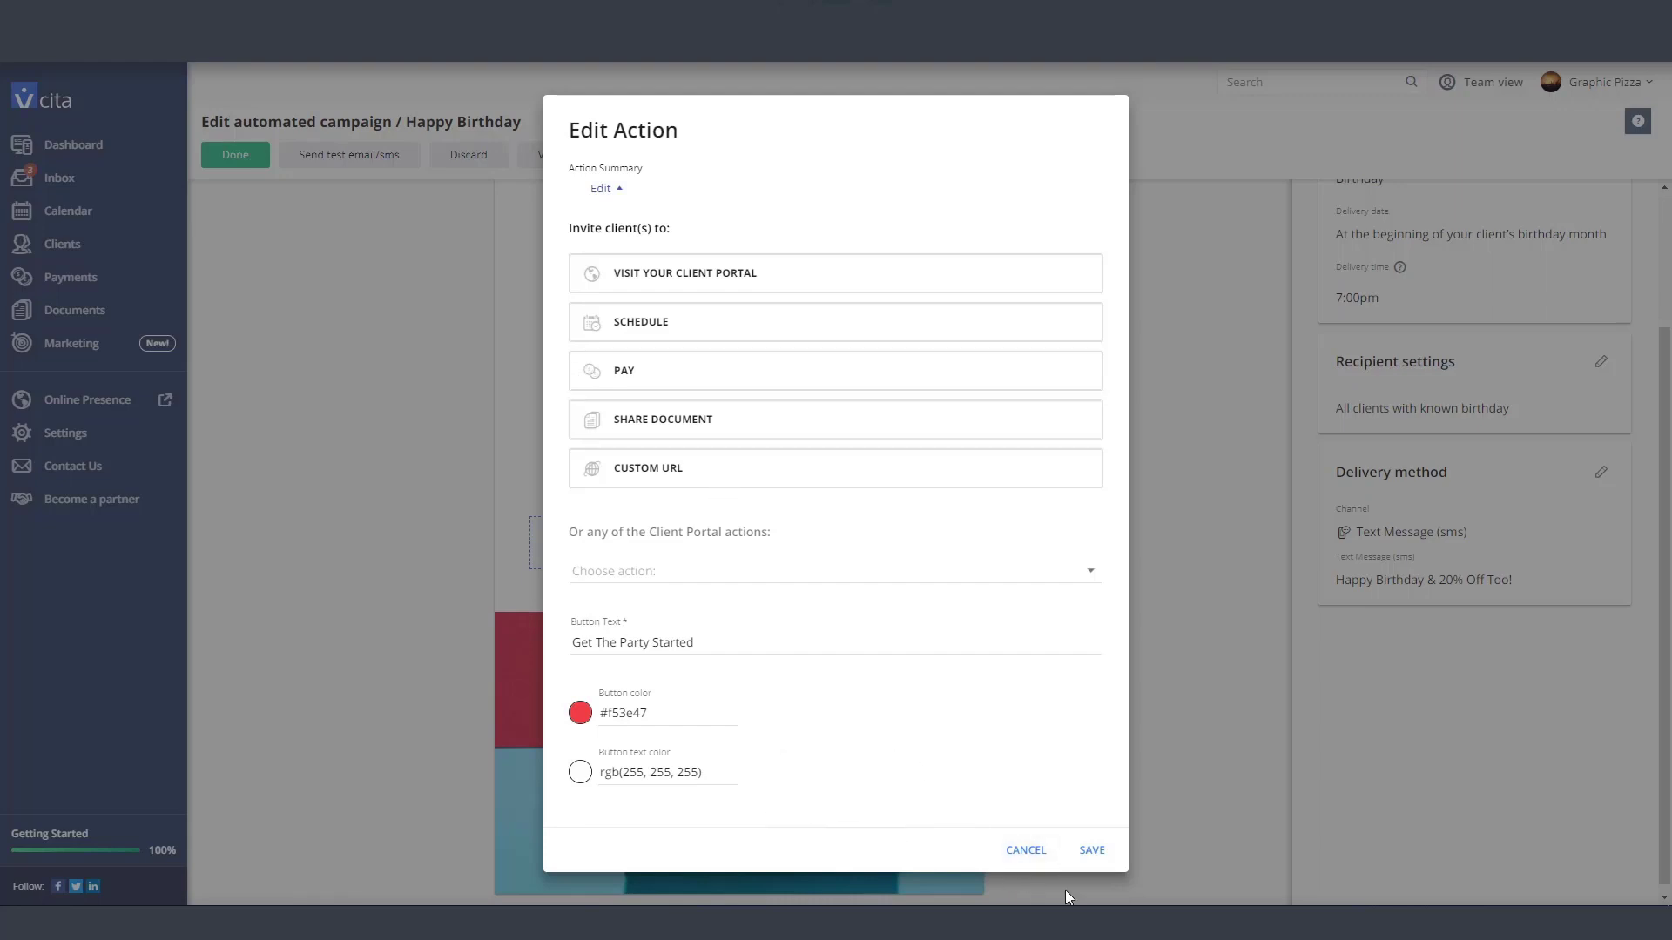
left_click(1109, 860)
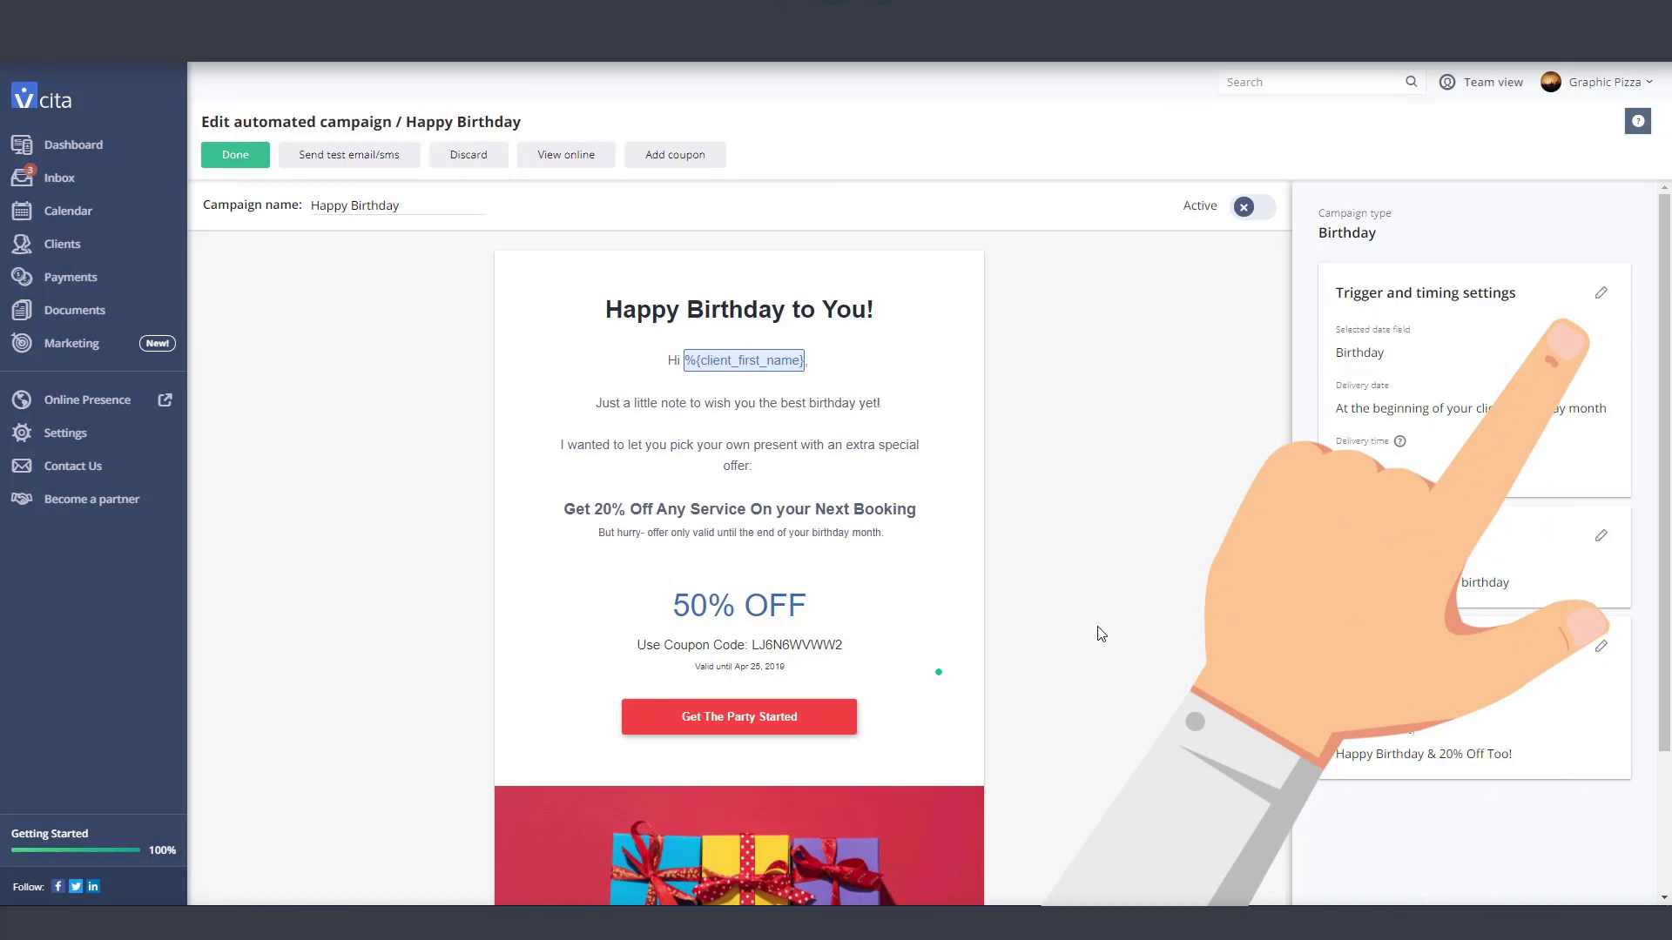
- Trigger the campaign 2 days before the client's Birthday at 7:00pm and save the timing
left_click(1598, 298)
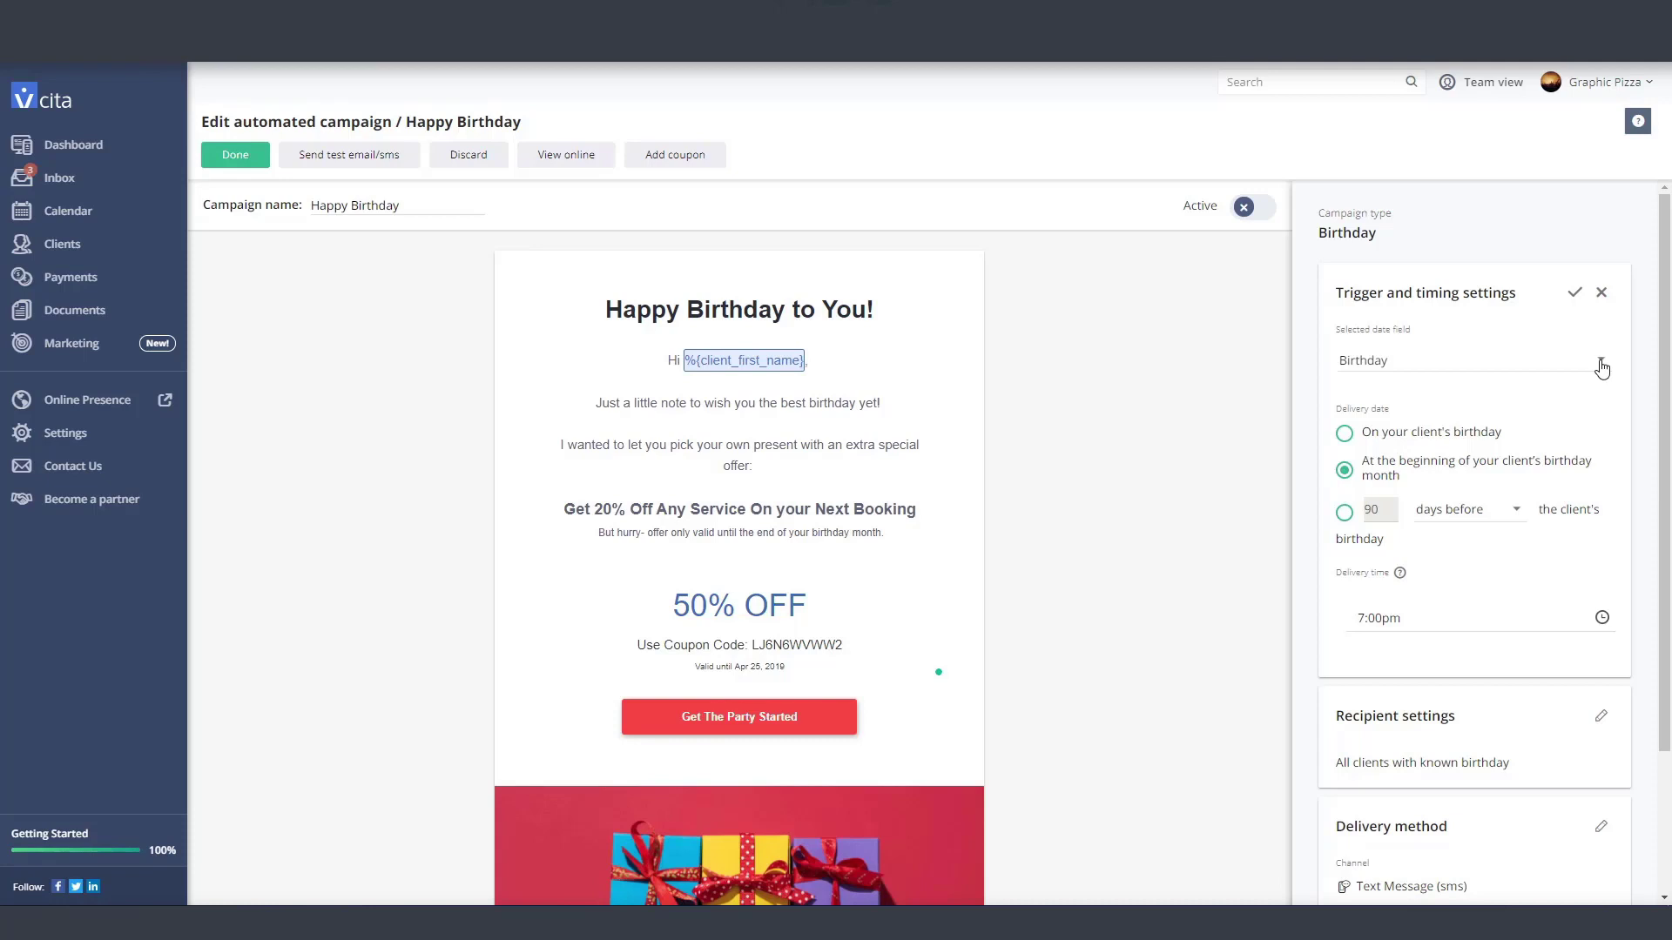
left_click(1602, 365)
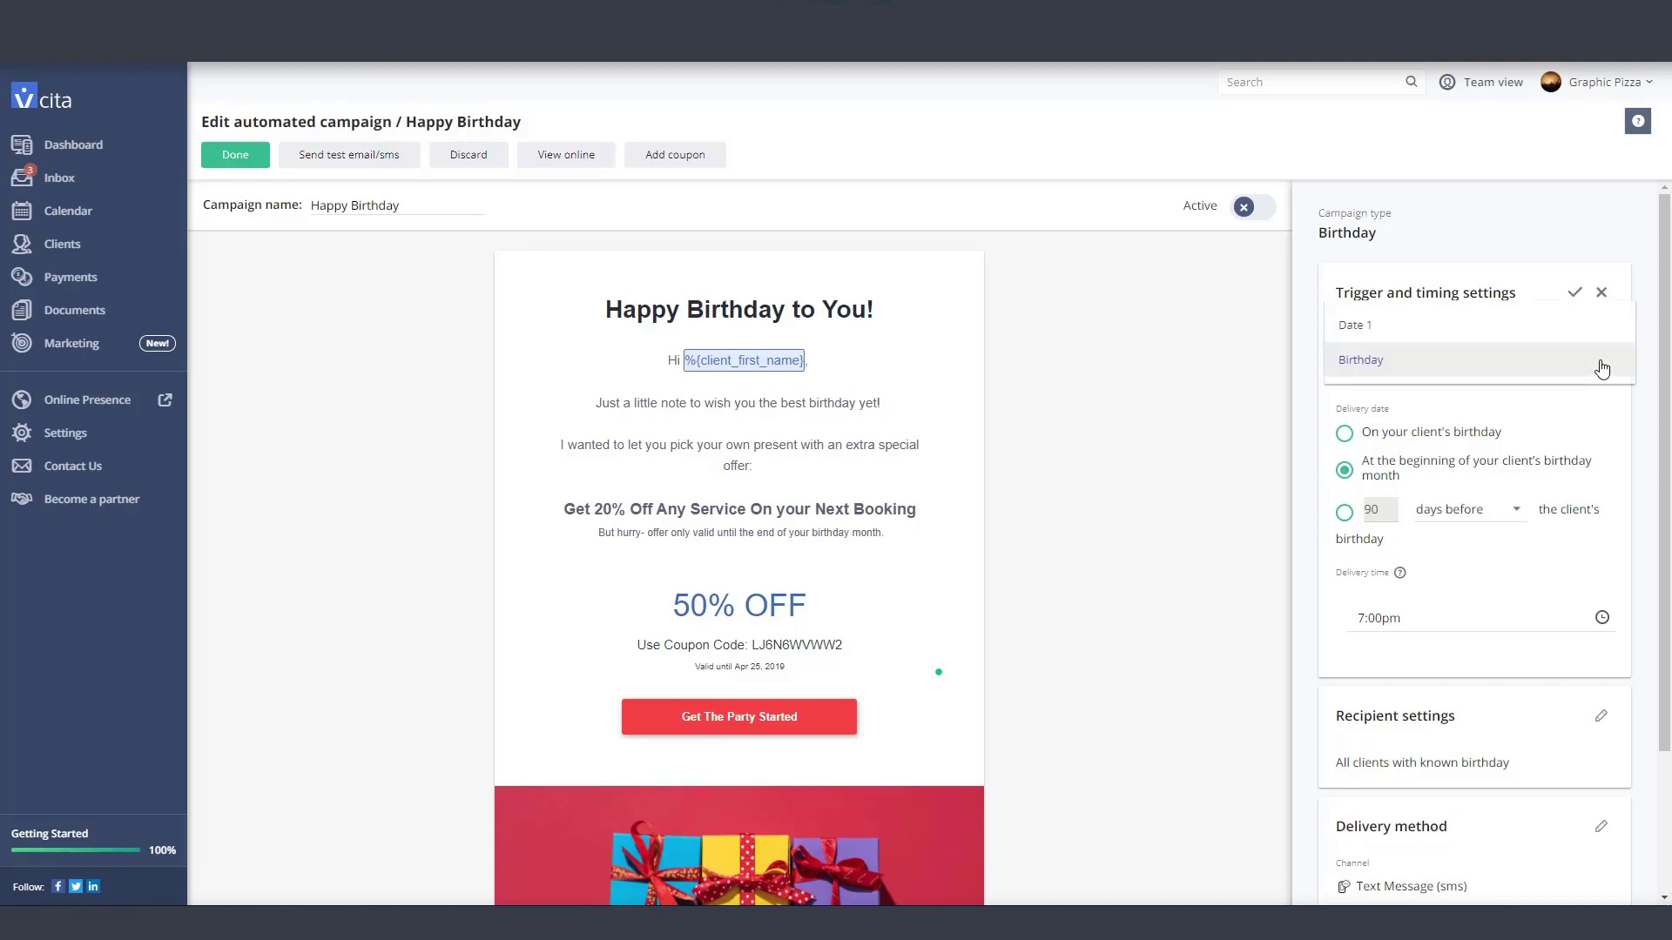
left_click(1602, 368)
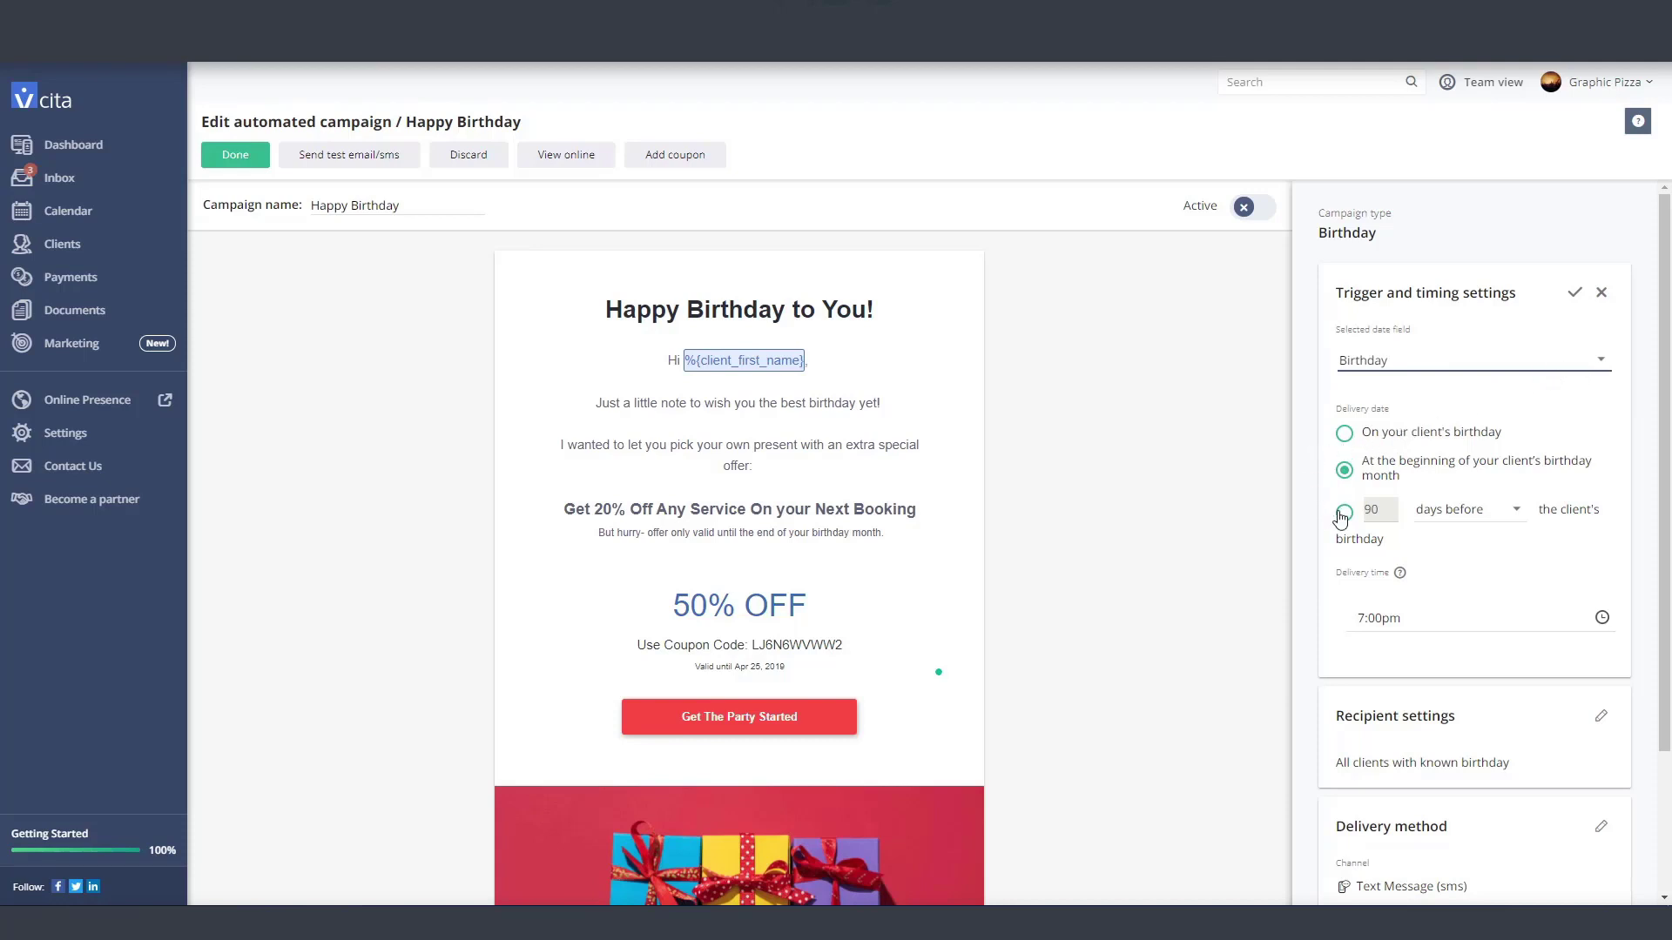
left_click(1345, 512)
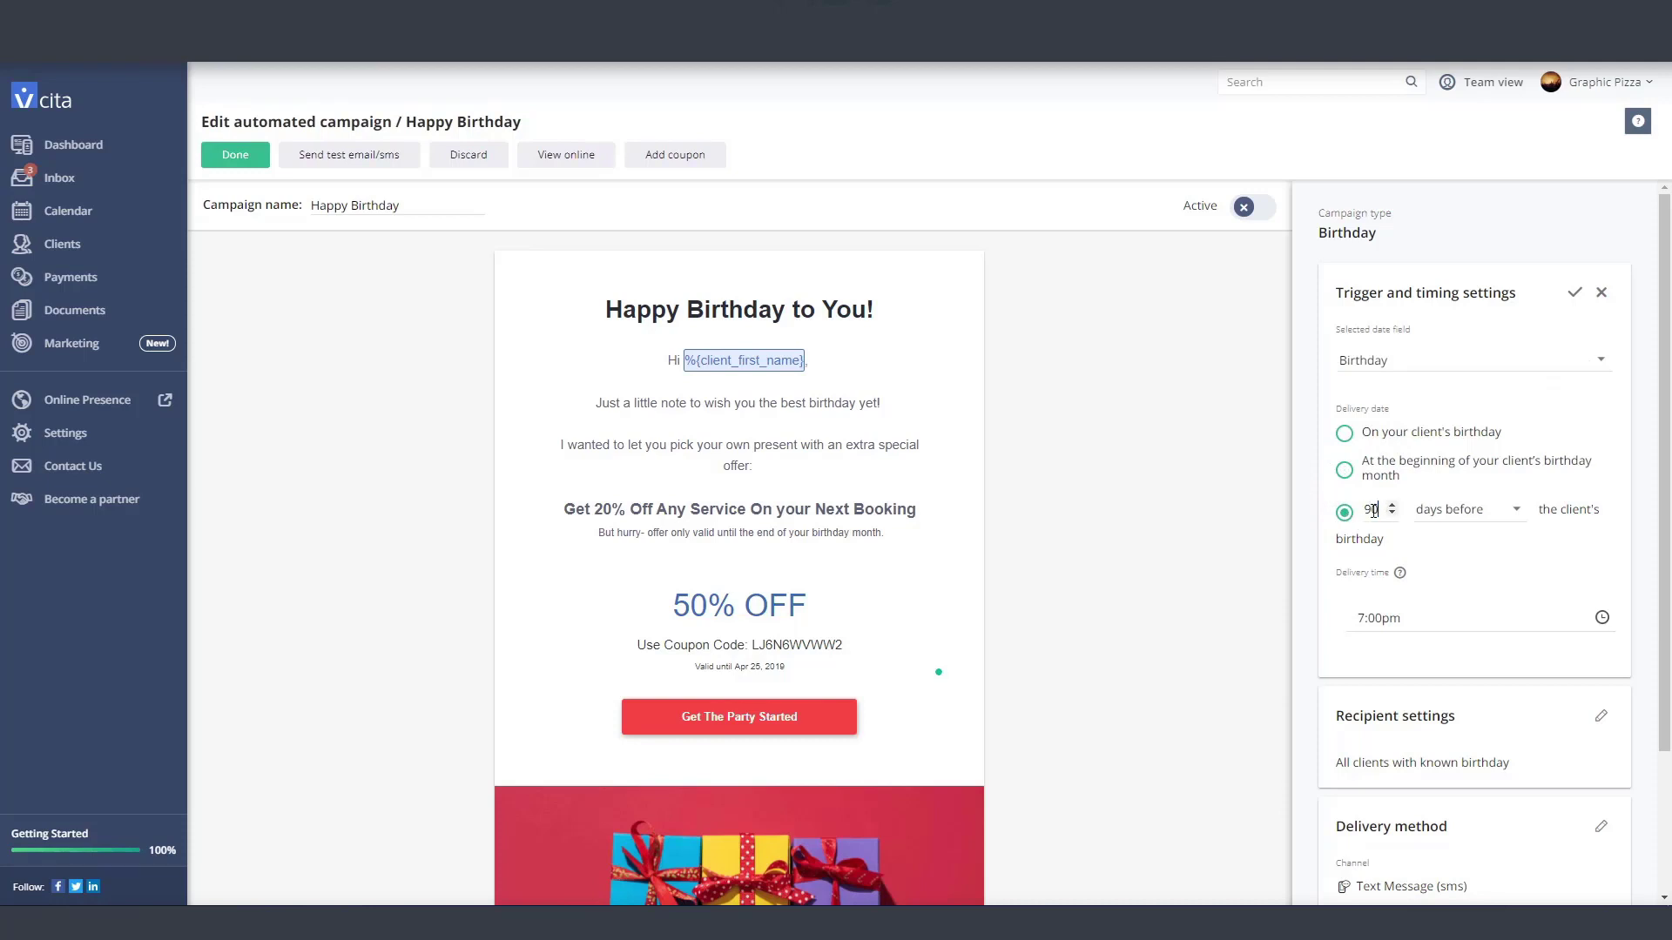
double_click(1370, 511)
type("2")
left_click(1404, 618)
left_click(1573, 292)
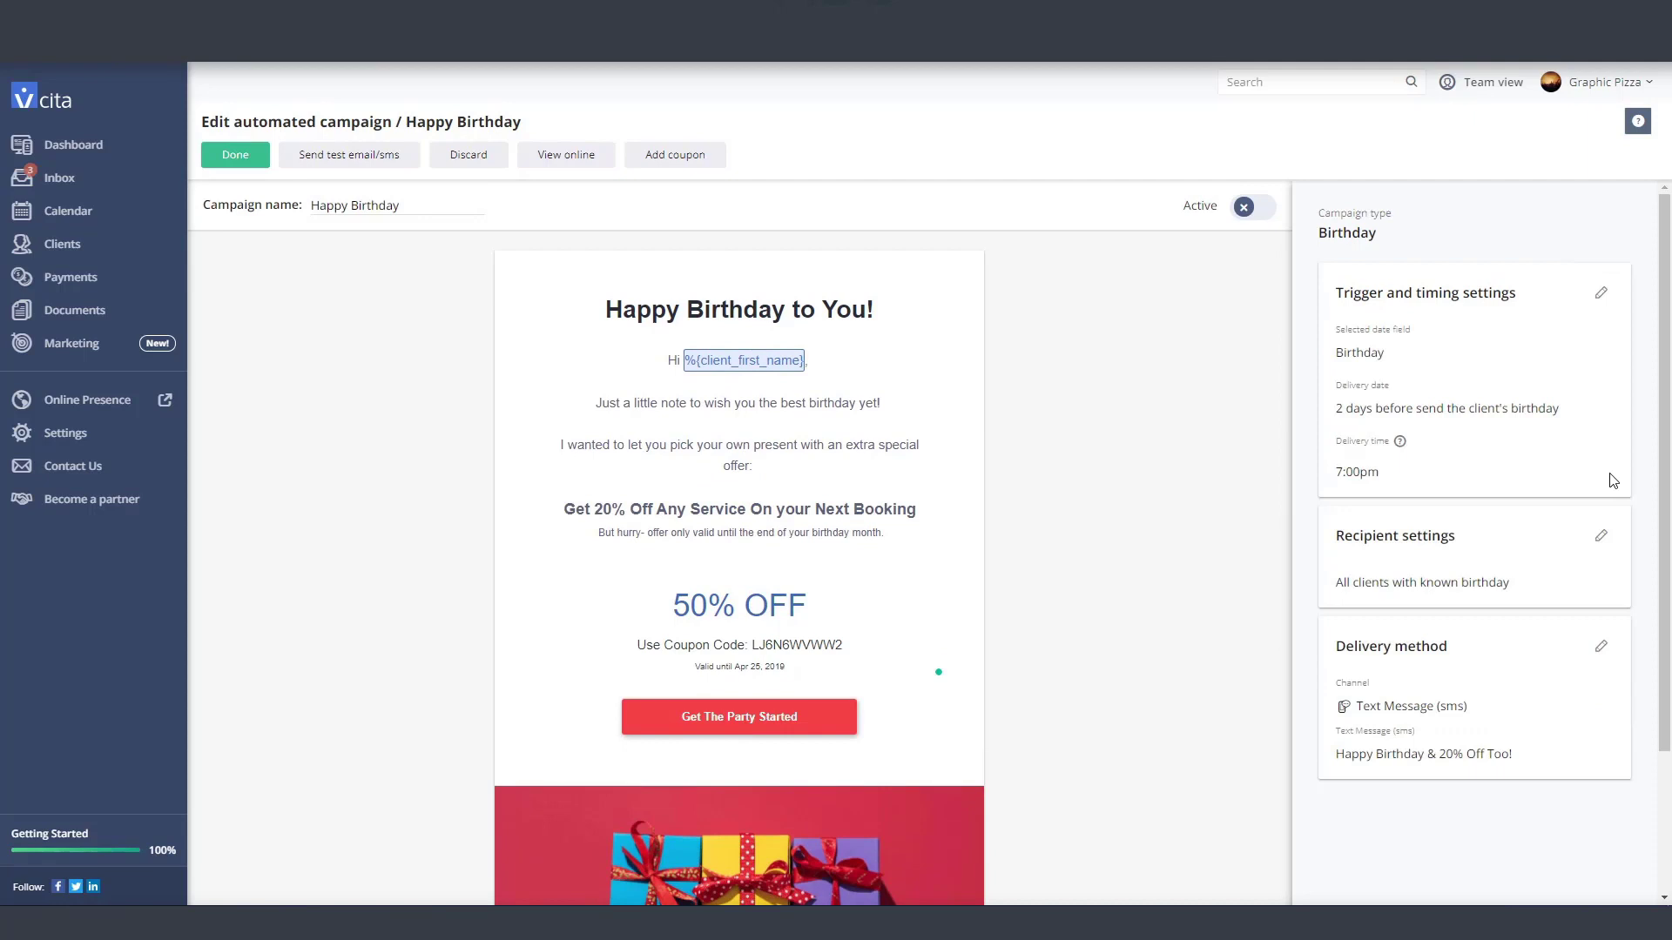
left_click(1600, 535)
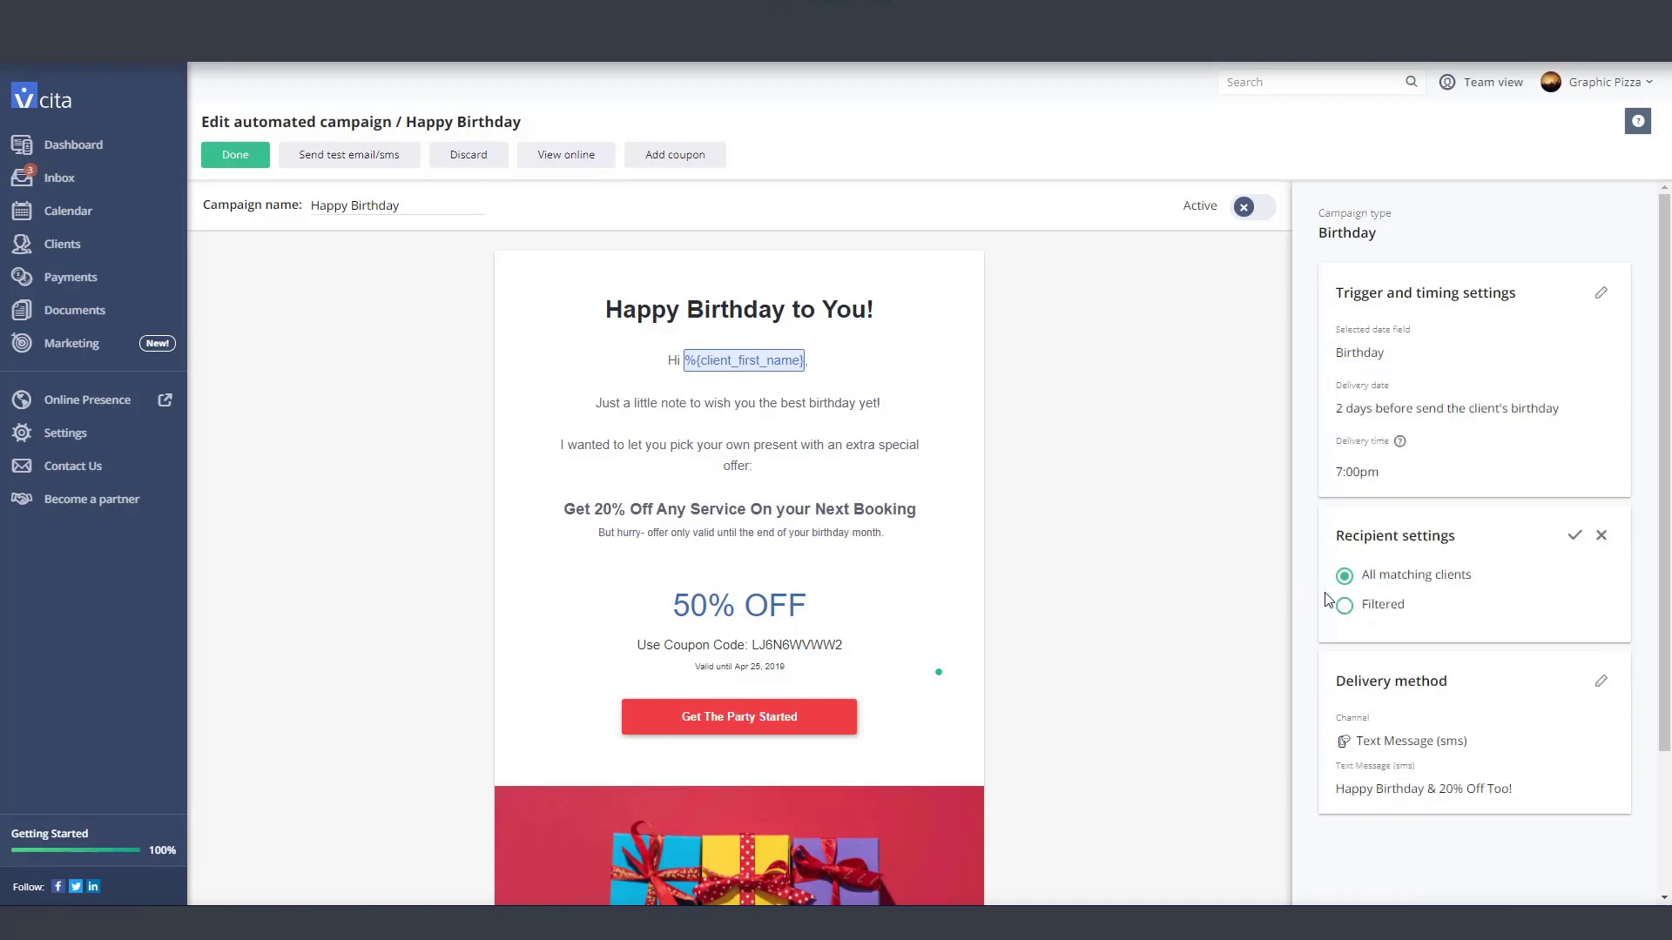
left_click(1345, 609)
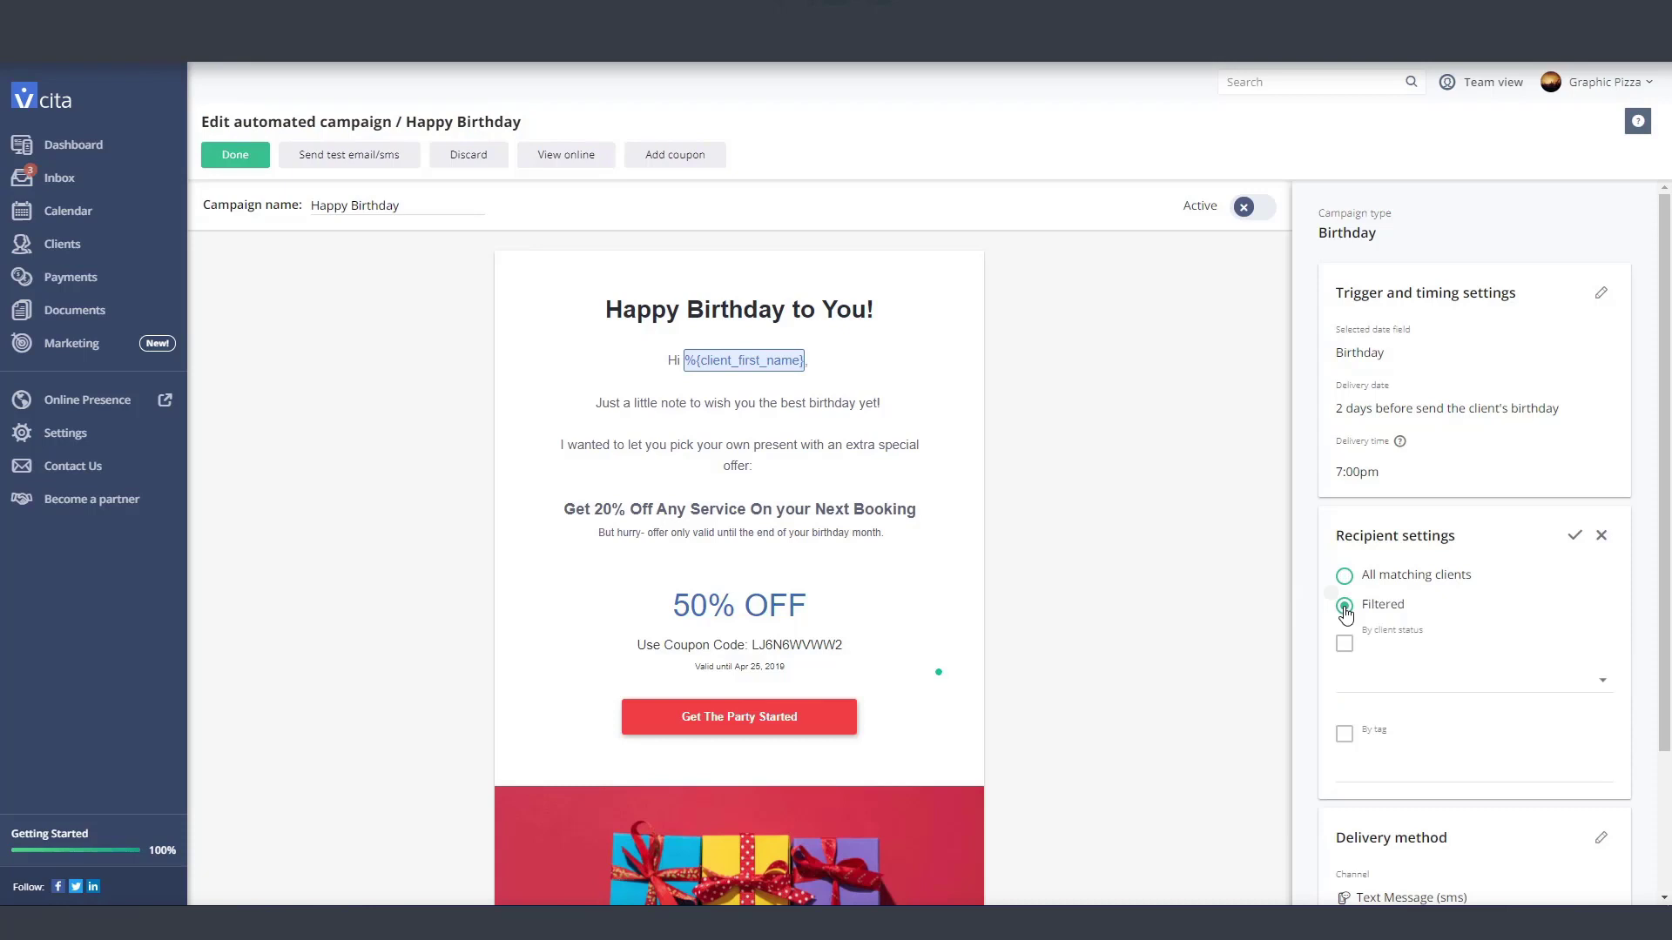
left_click(1344, 645)
left_click(1365, 691)
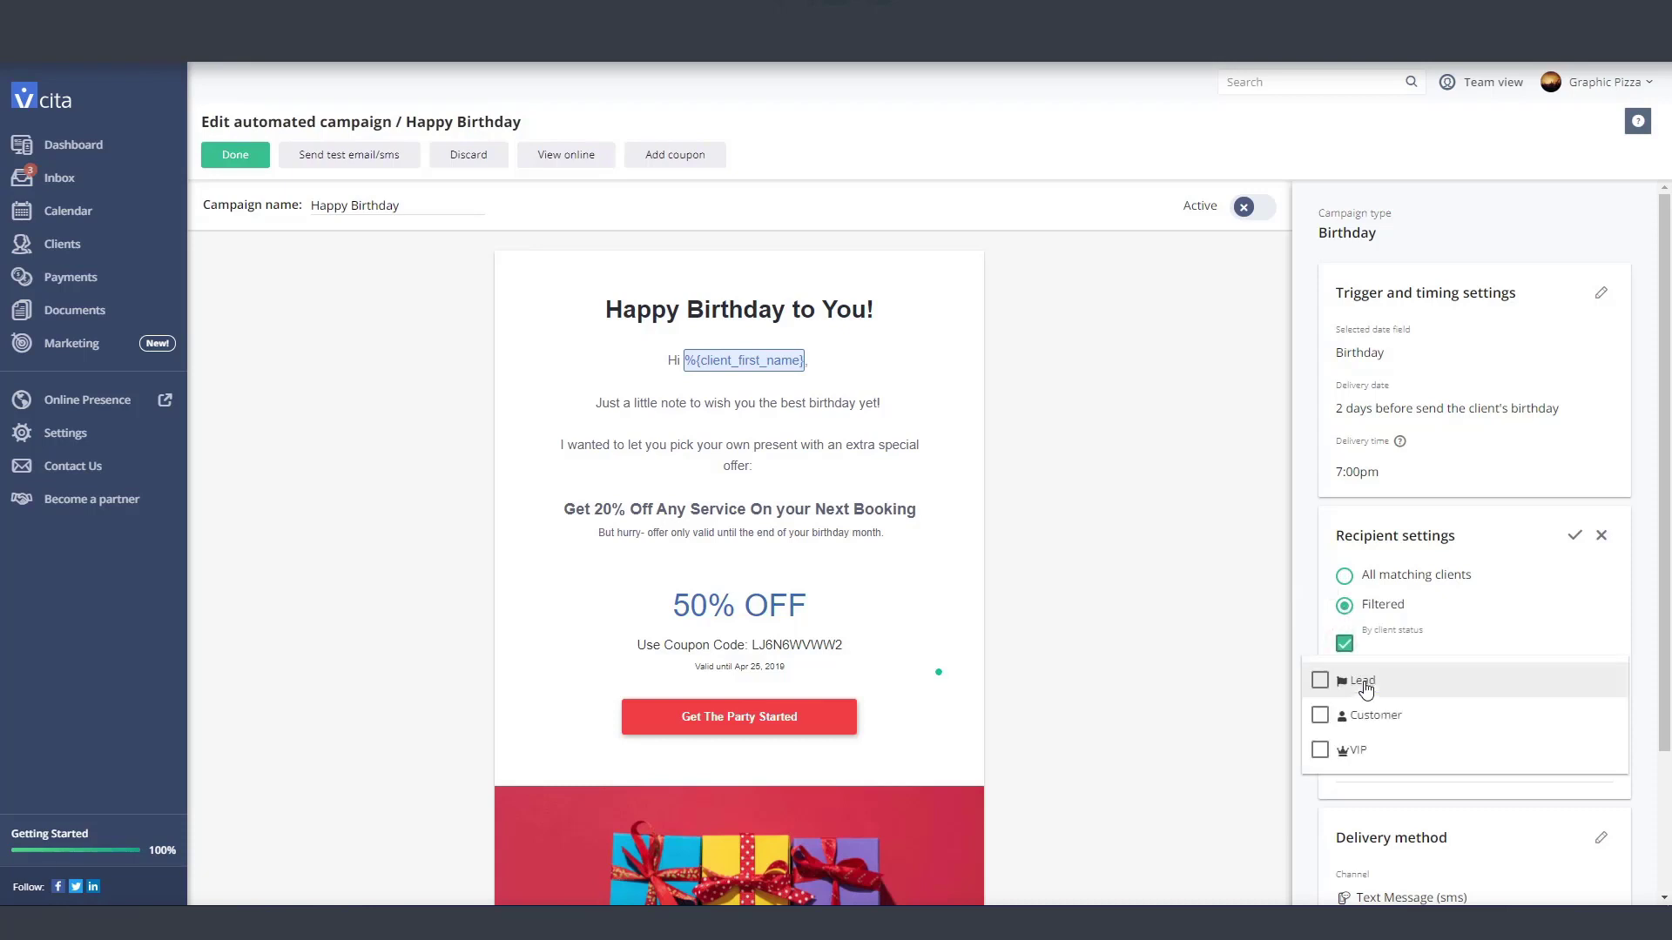
left_click(1344, 735)
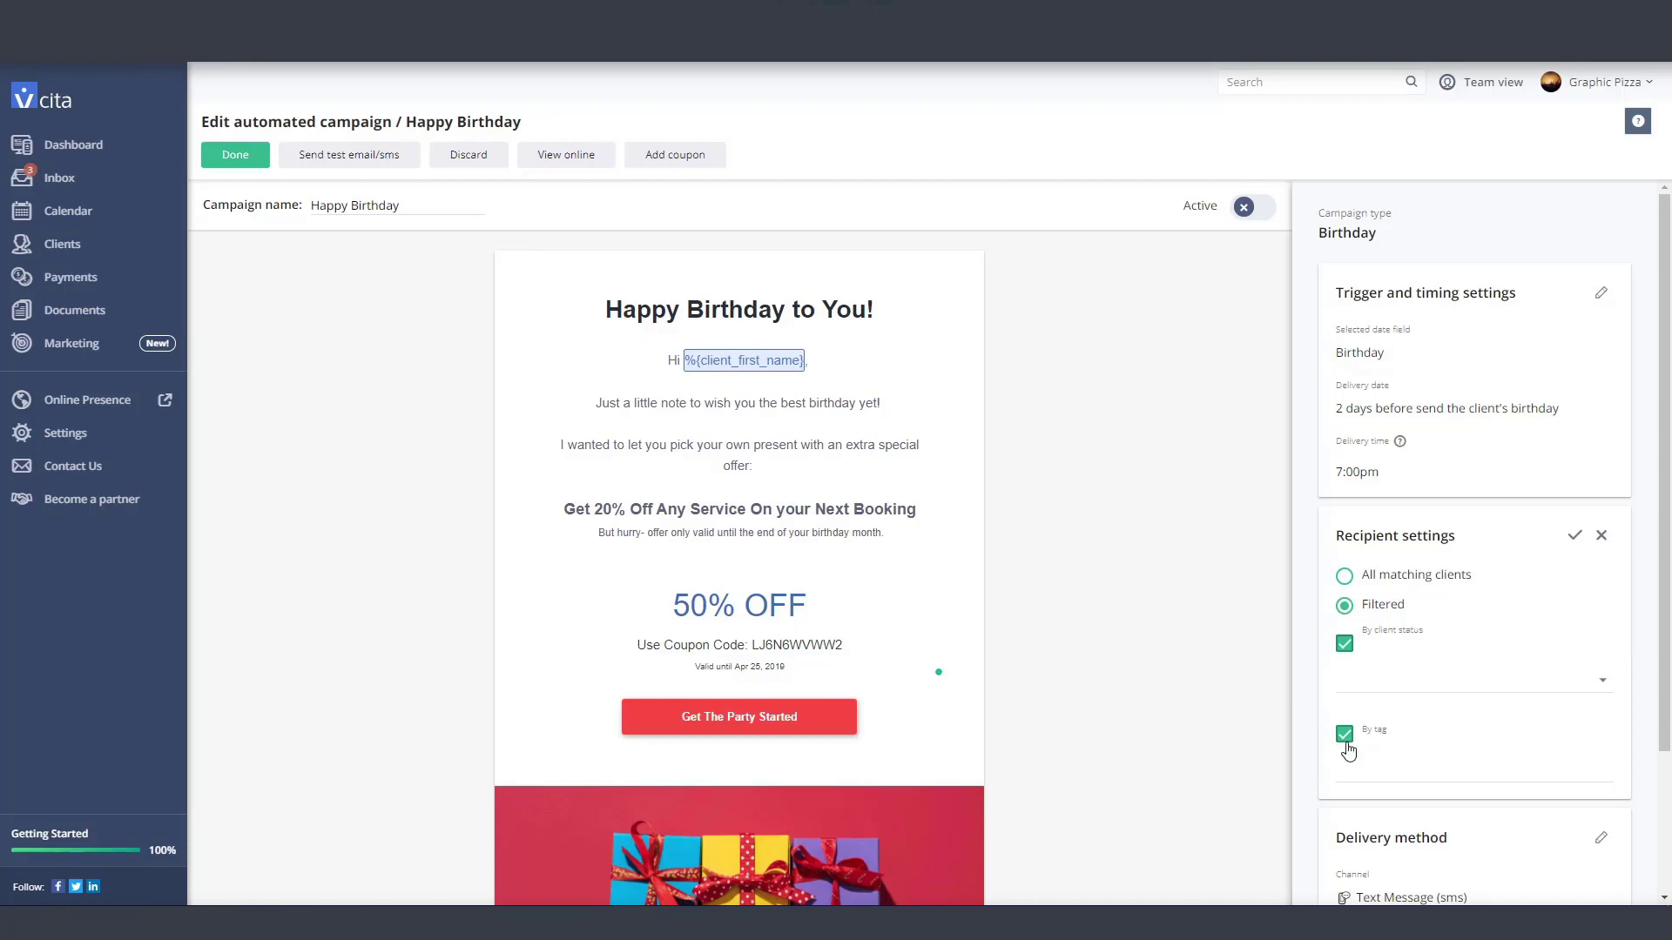
left_click(1345, 737)
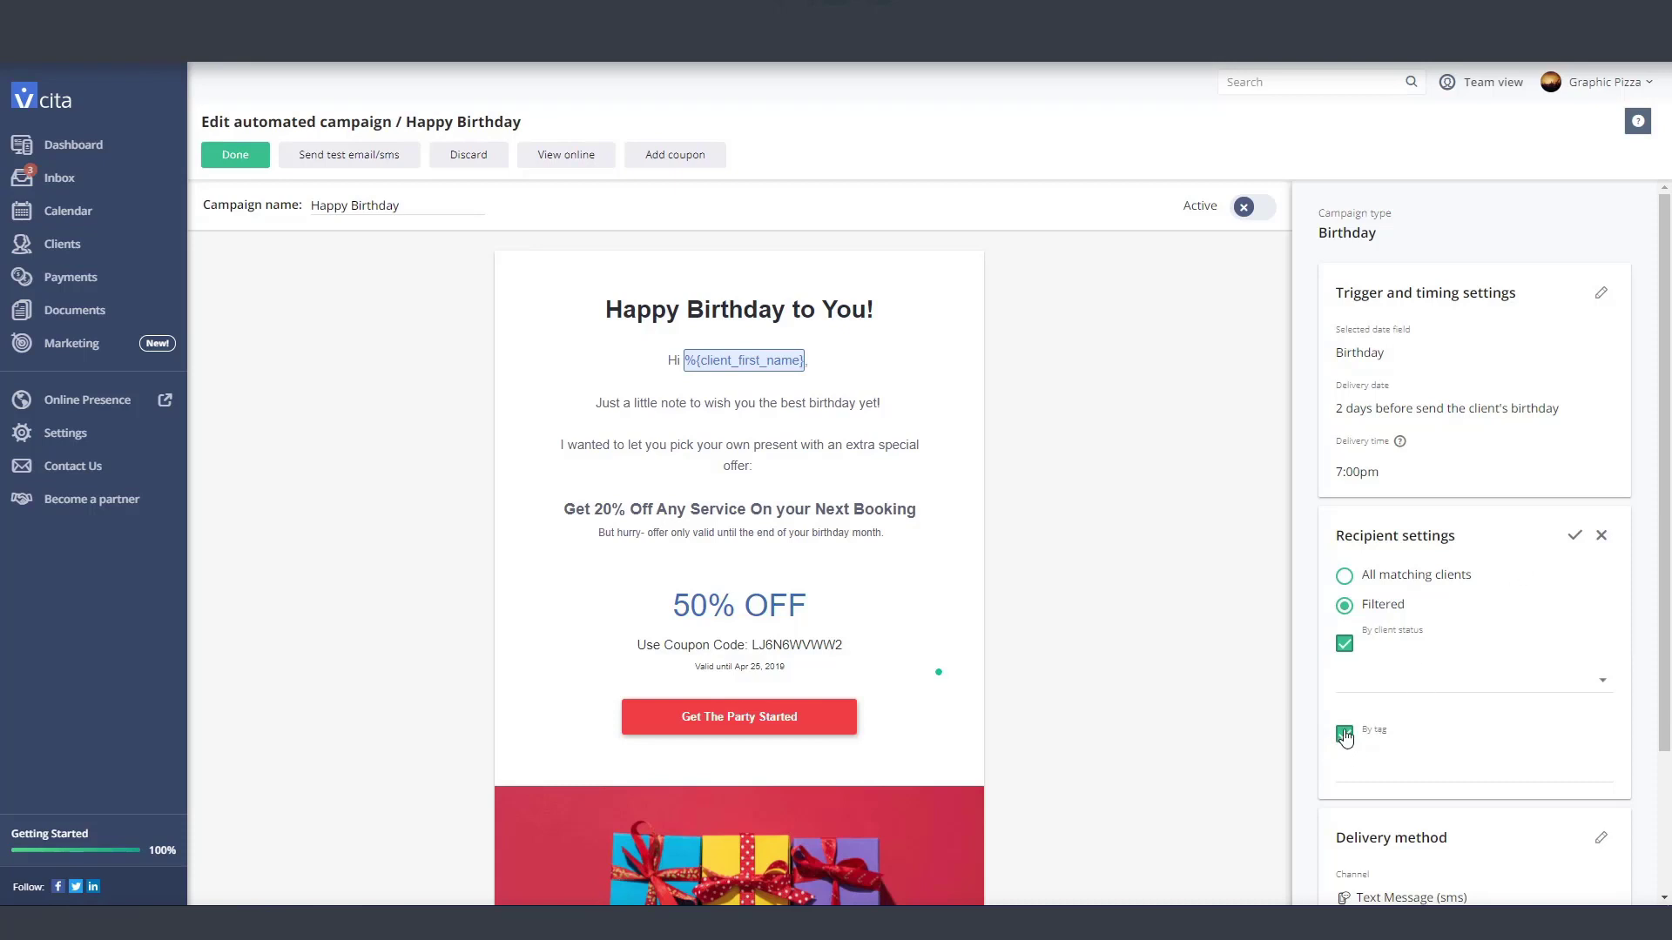
left_click(1574, 536)
- Set email delivery with the subject 'Happy Birthday!'
left_click(1600, 646)
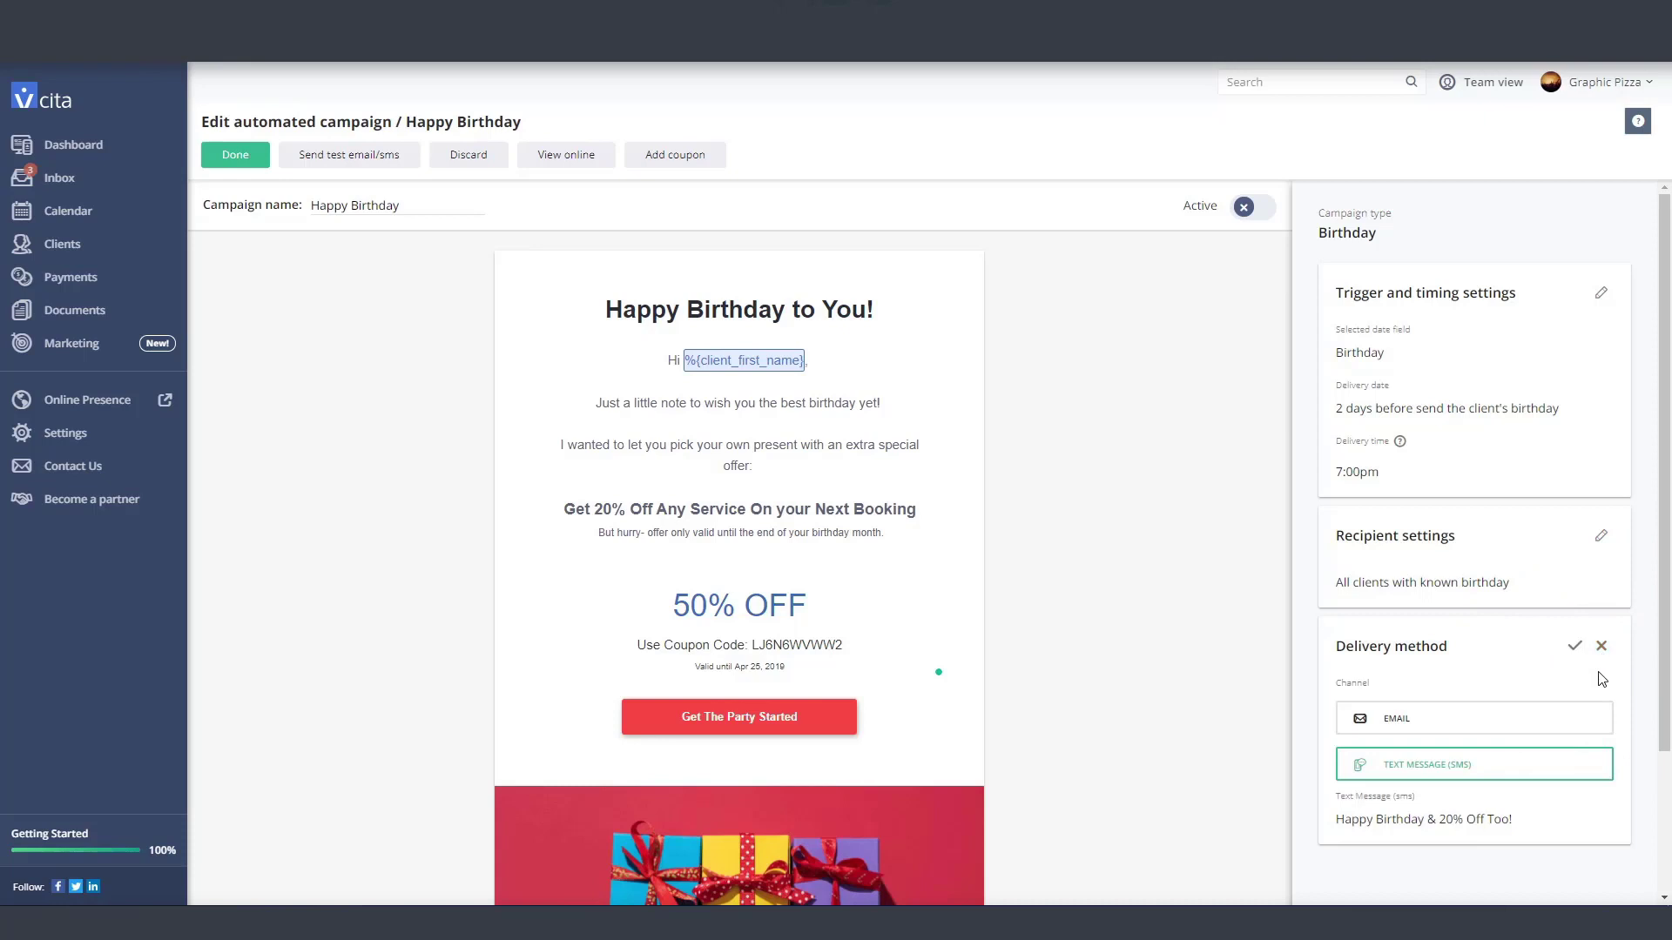
left_click(1578, 729)
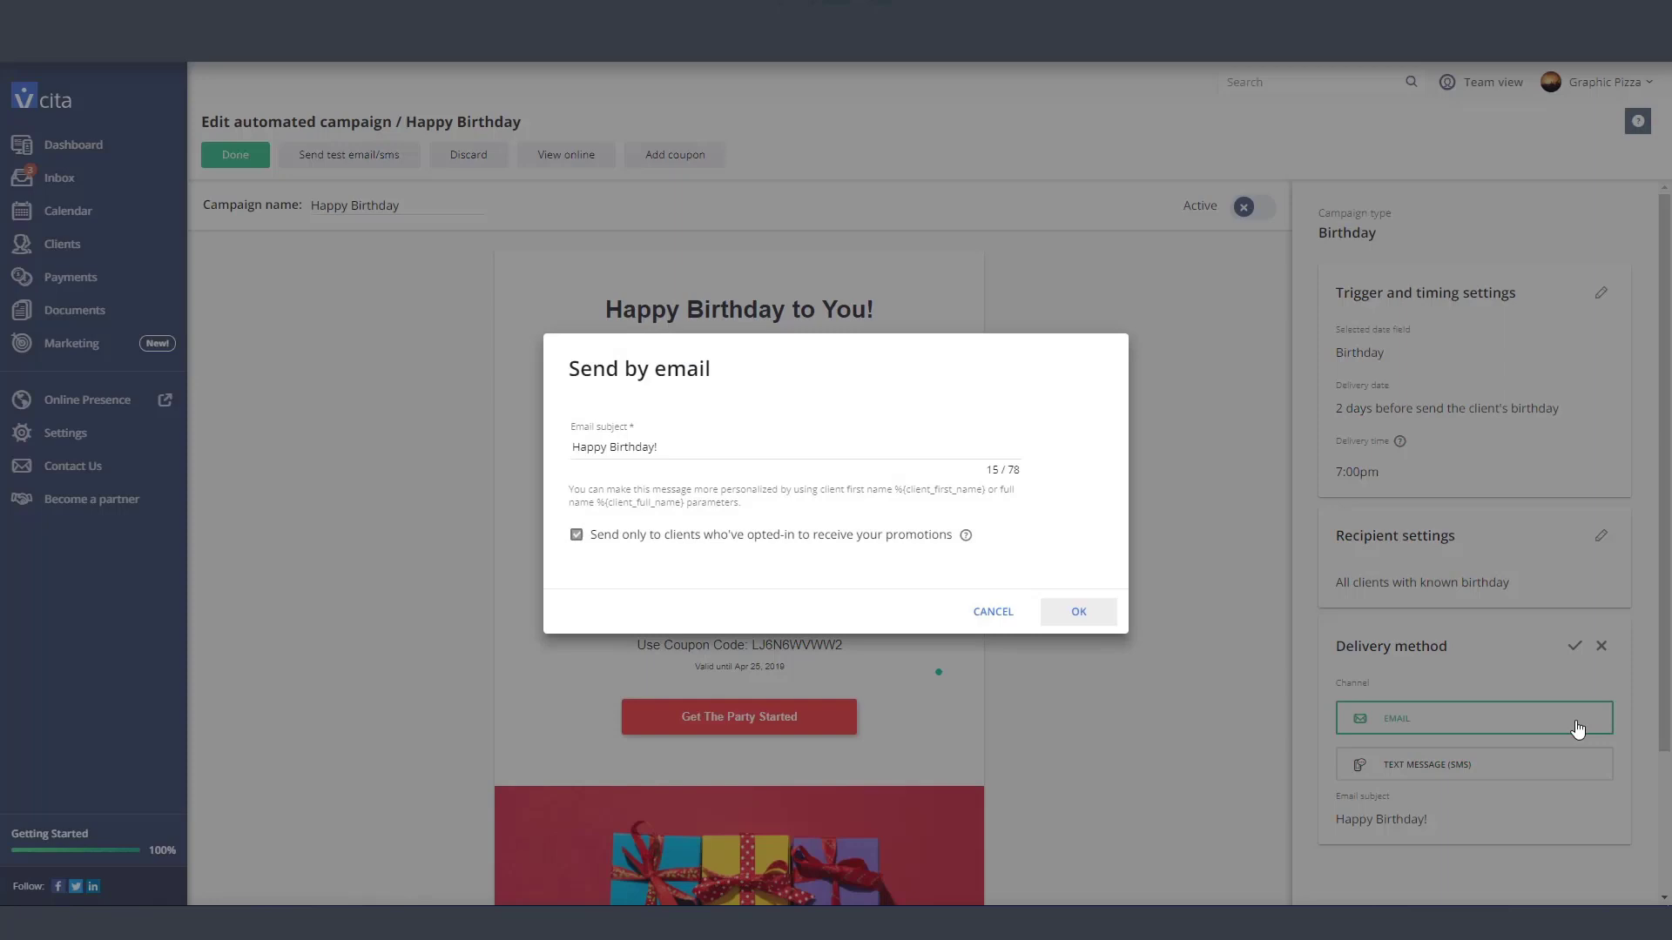
left_click(672, 448)
left_click(1093, 627)
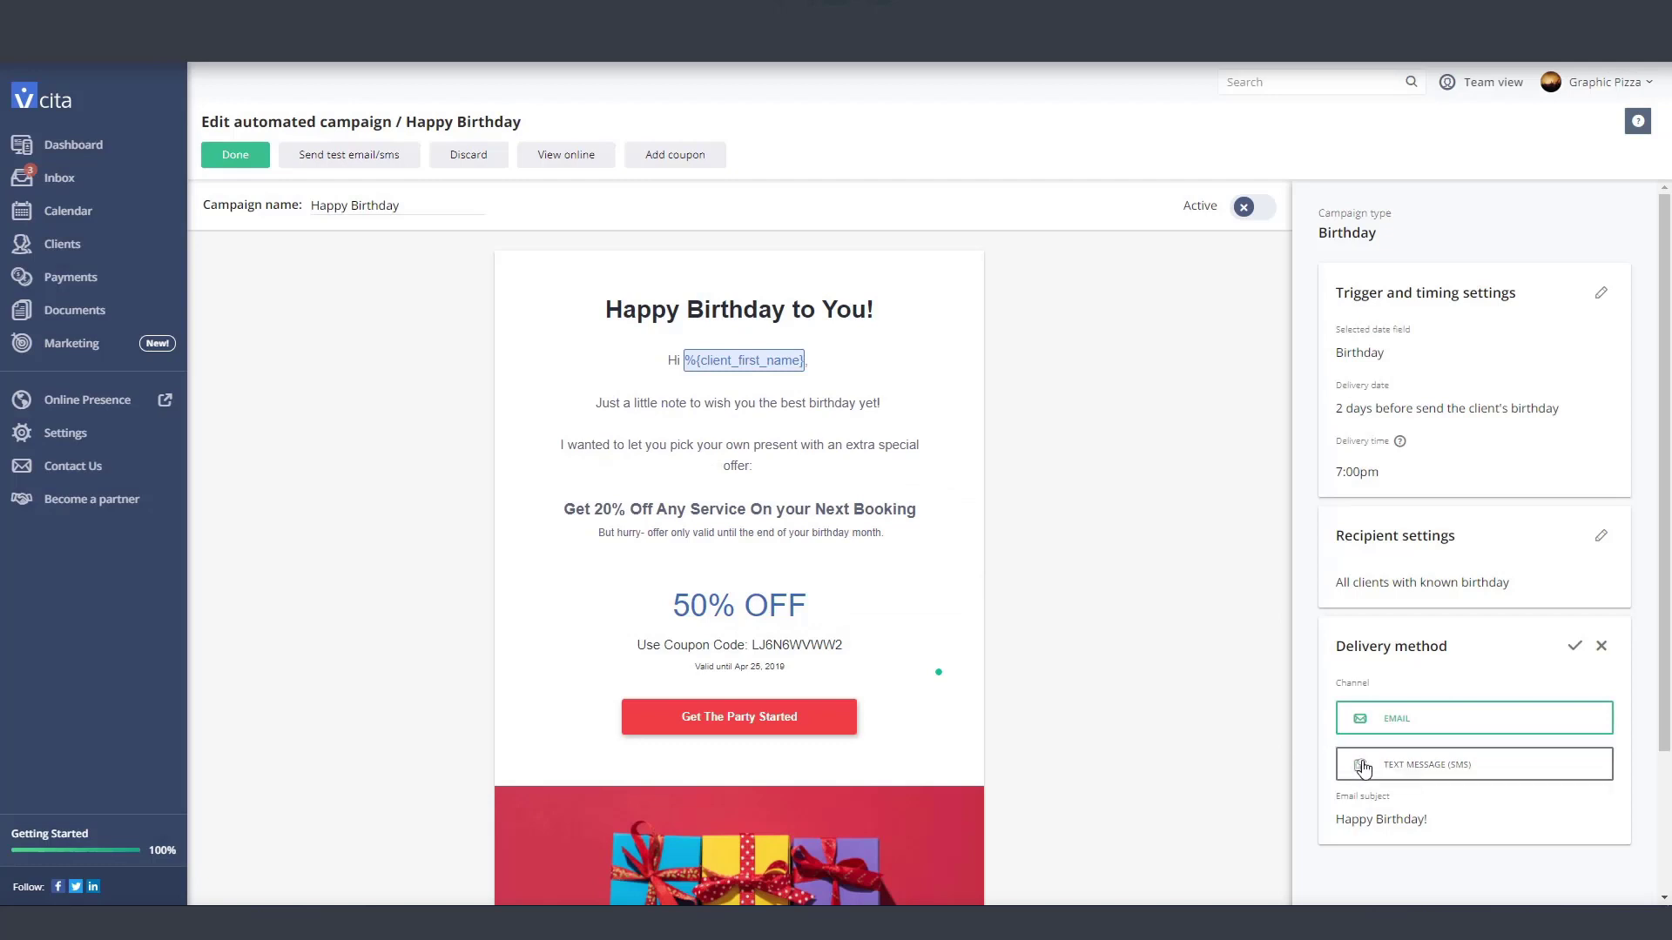
- Switch delivery to SMS 'Happy Birthday & 20% Off Too!', falling back to email when no phone exists
left_click(1364, 769)
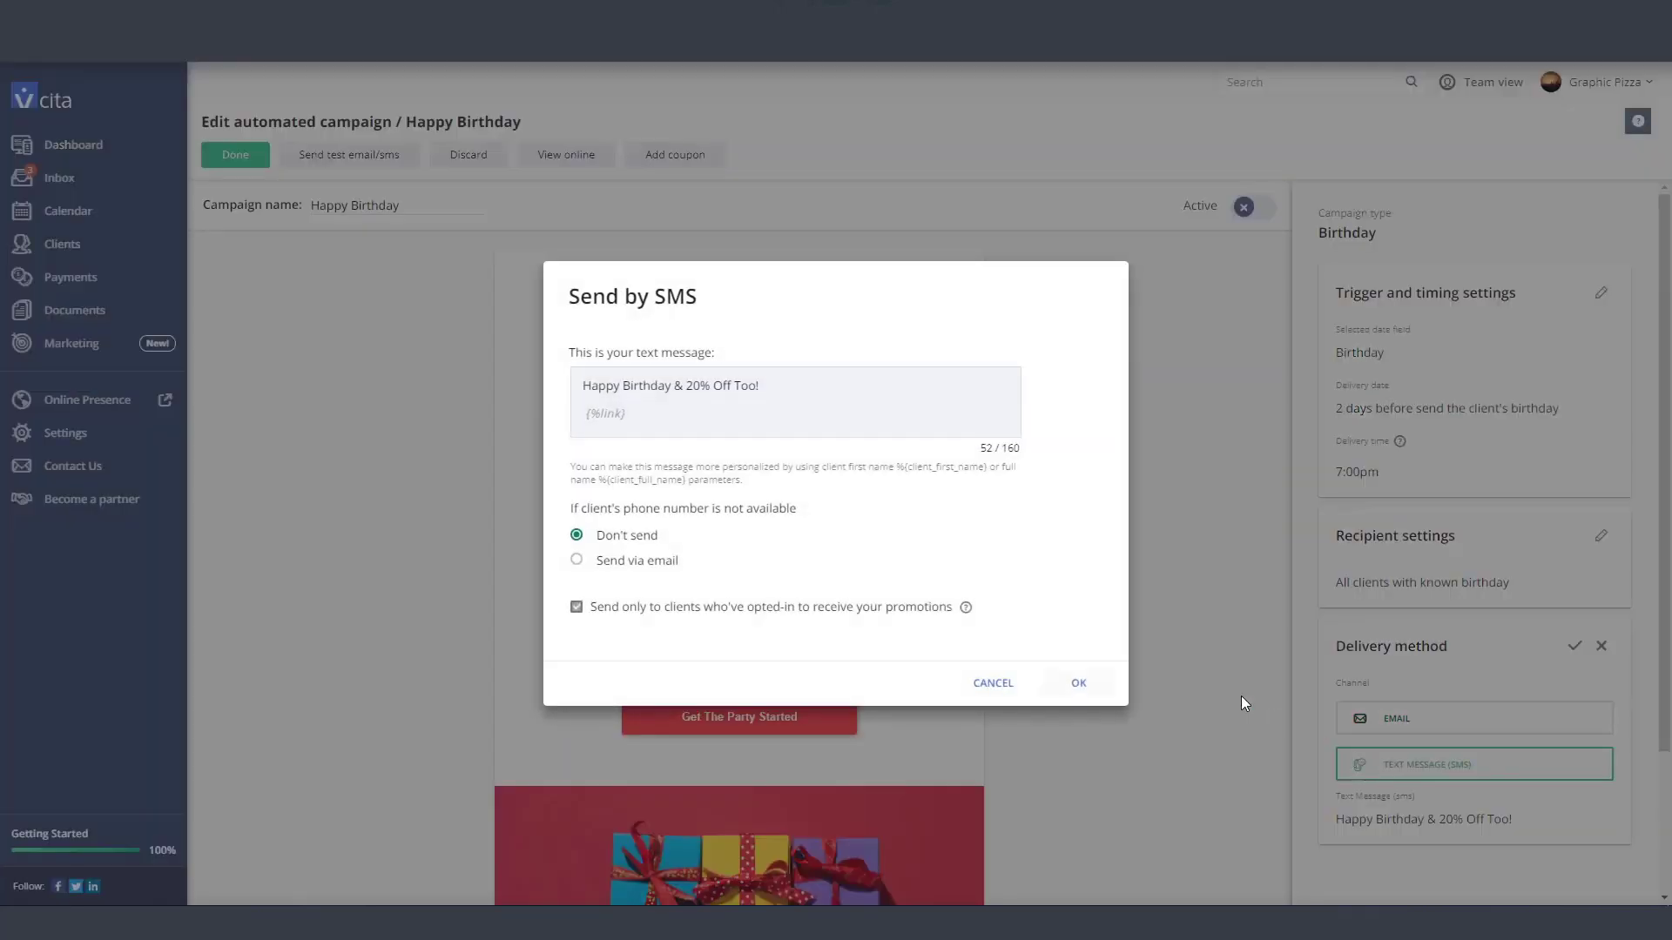
left_click(831, 391)
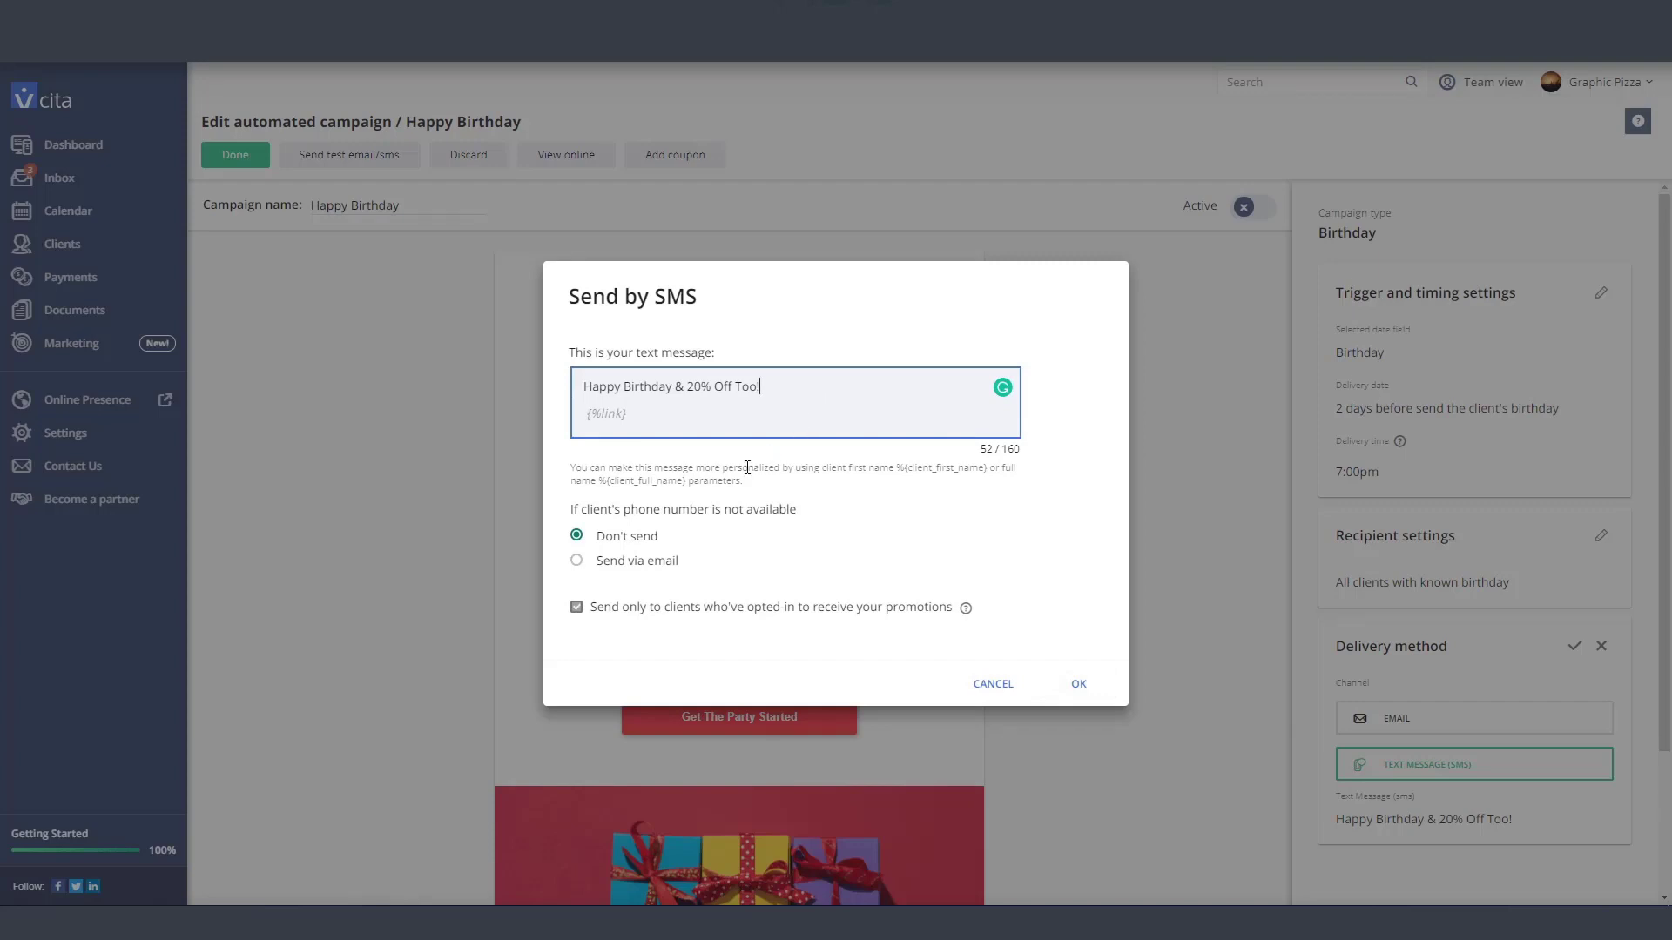
left_click(577, 561)
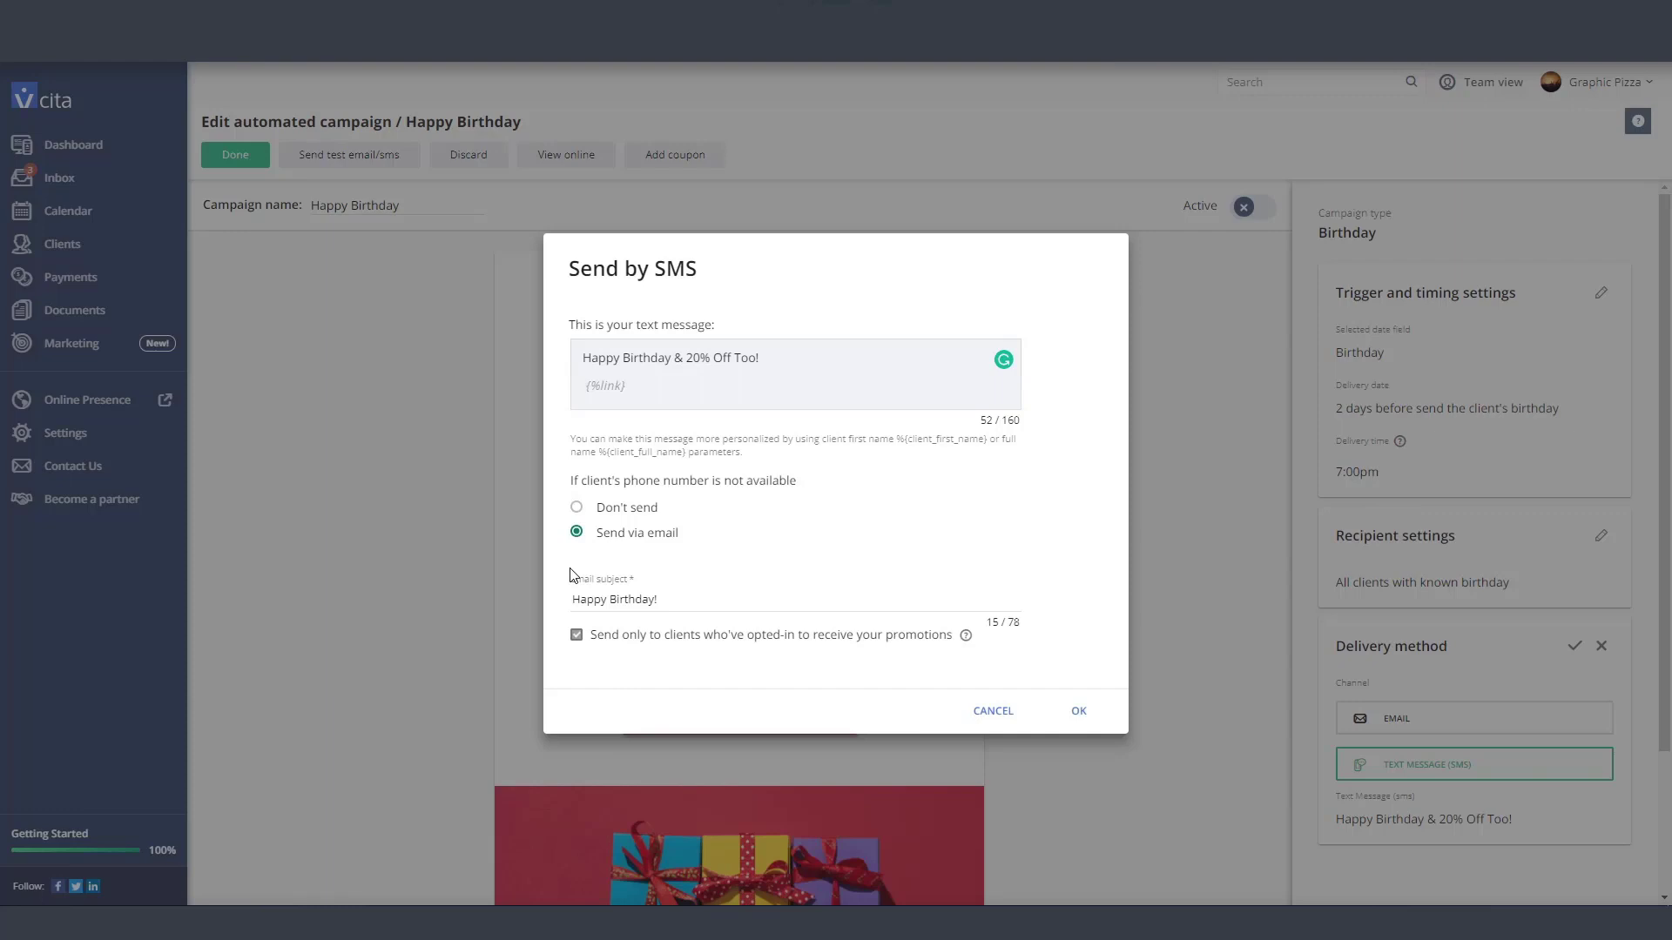
left_click(1083, 712)
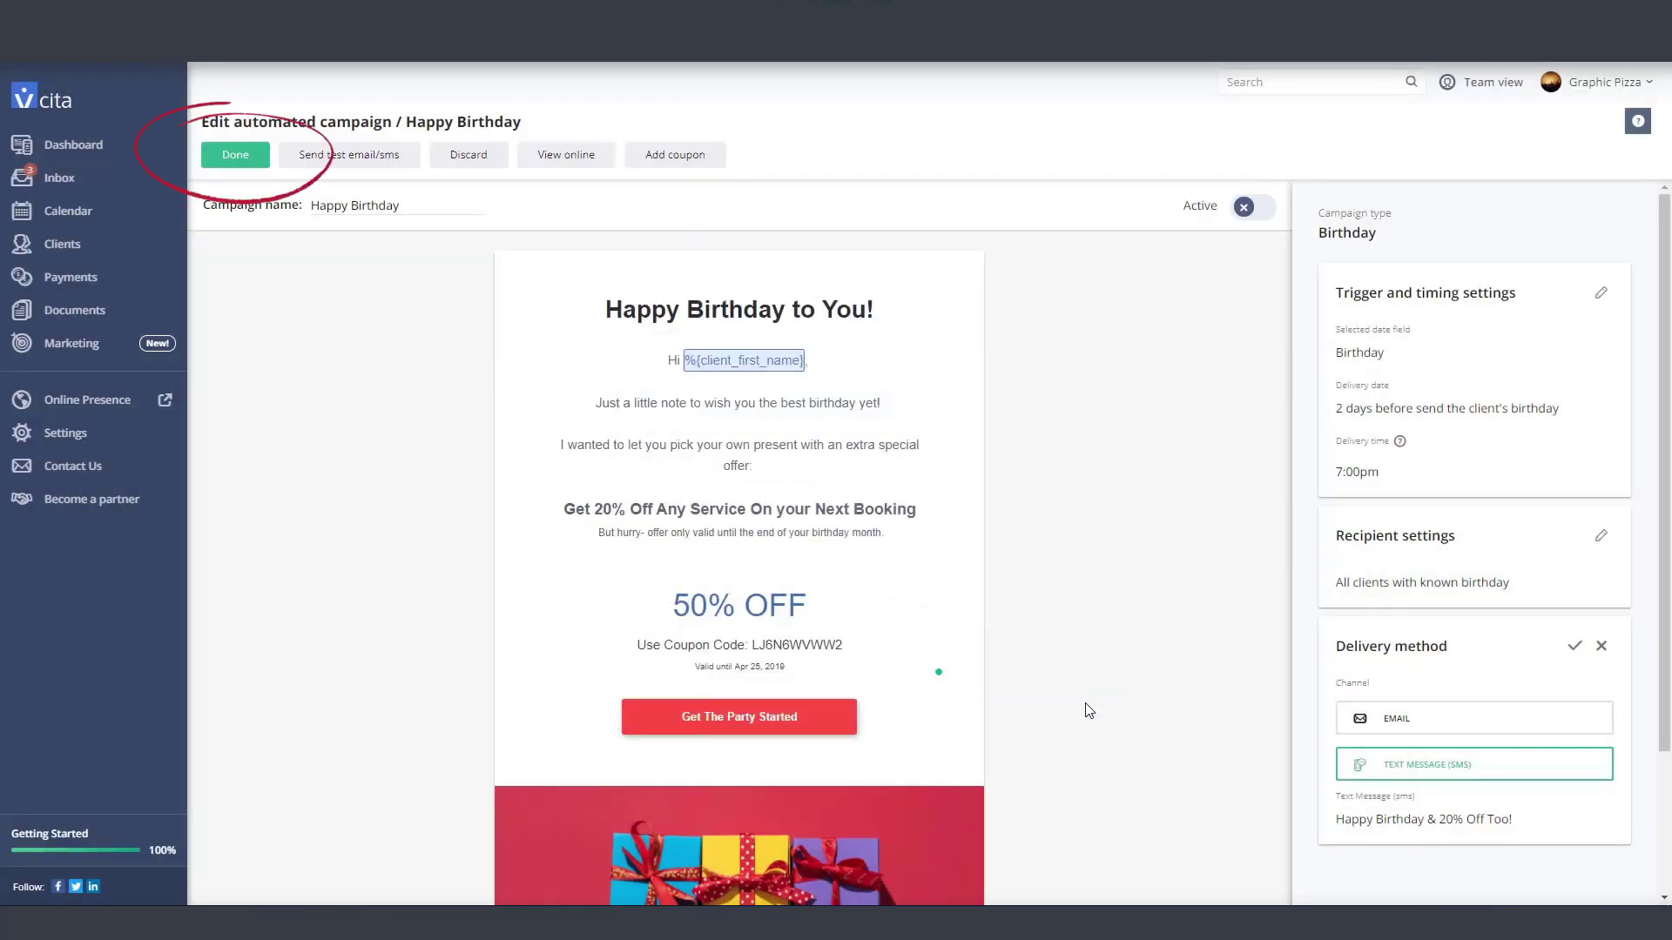
- Finish editing and switch the Happy Birthday campaign on in the campaign list
left_click(229, 162)
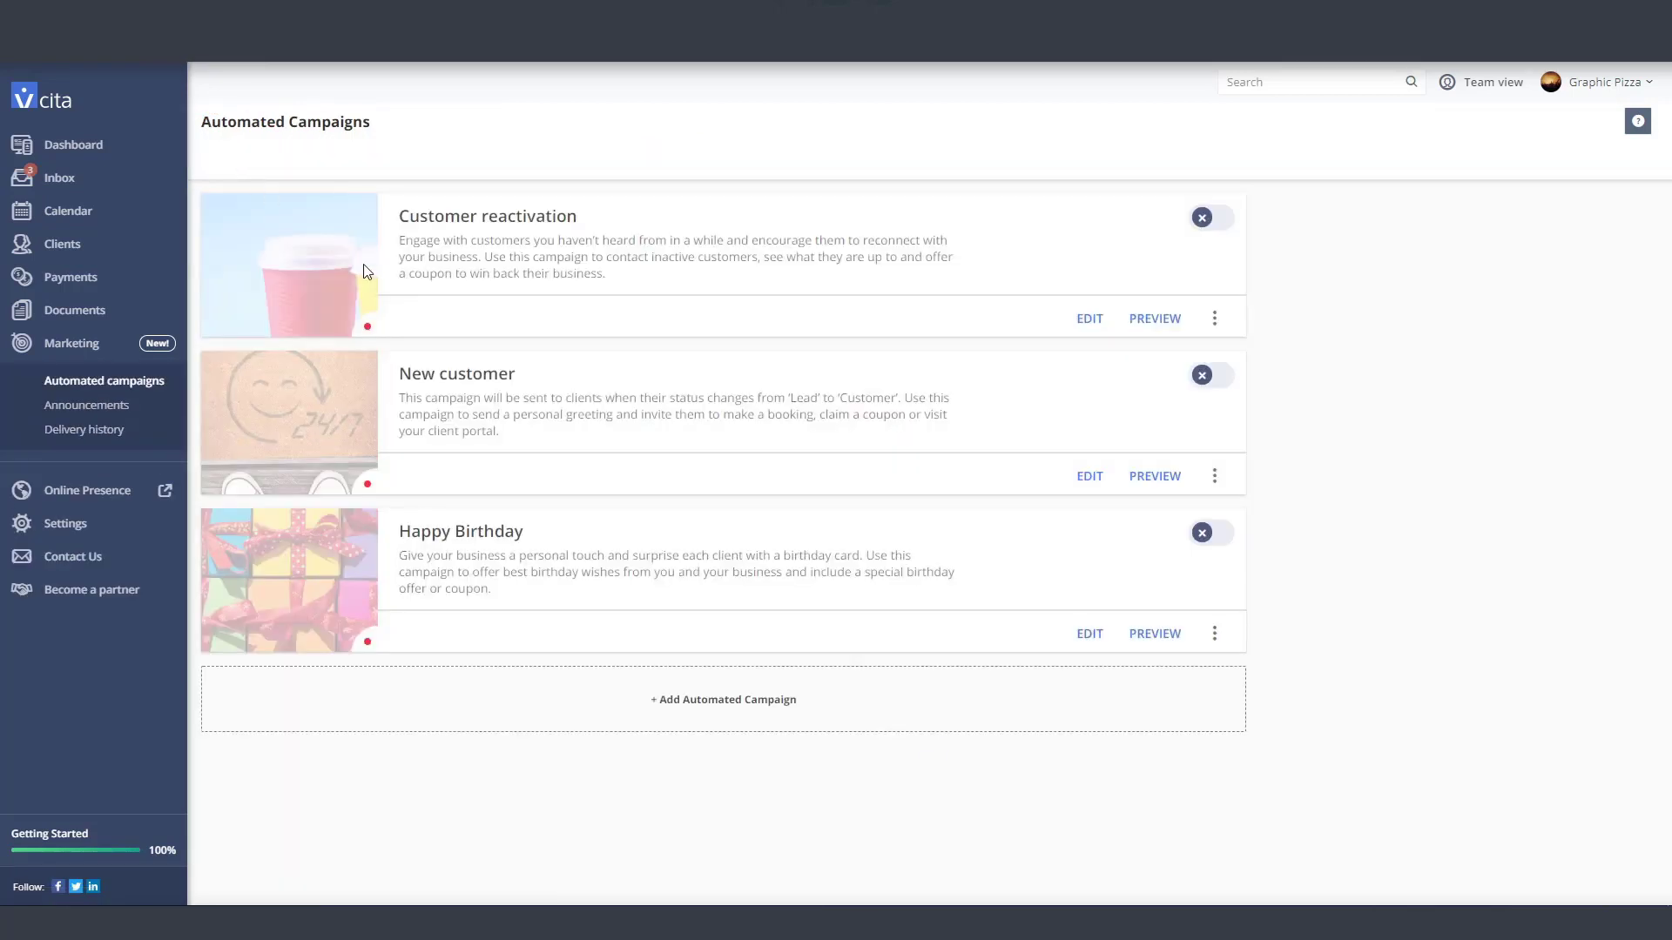
left_click(1220, 545)
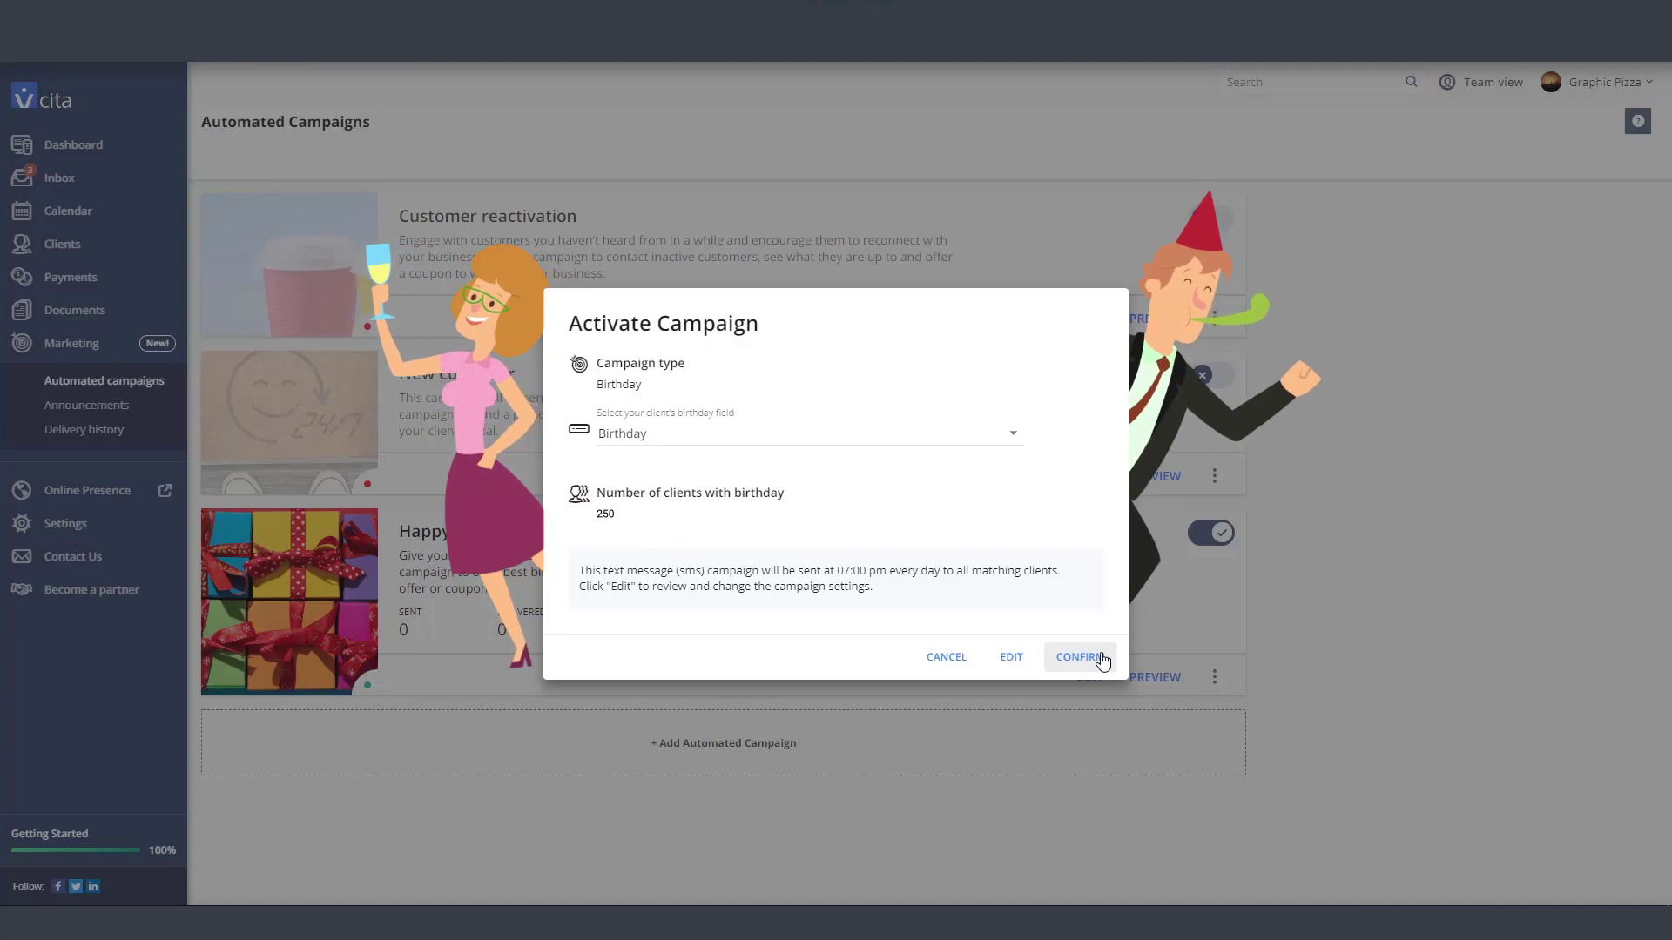
left_click(1100, 659)
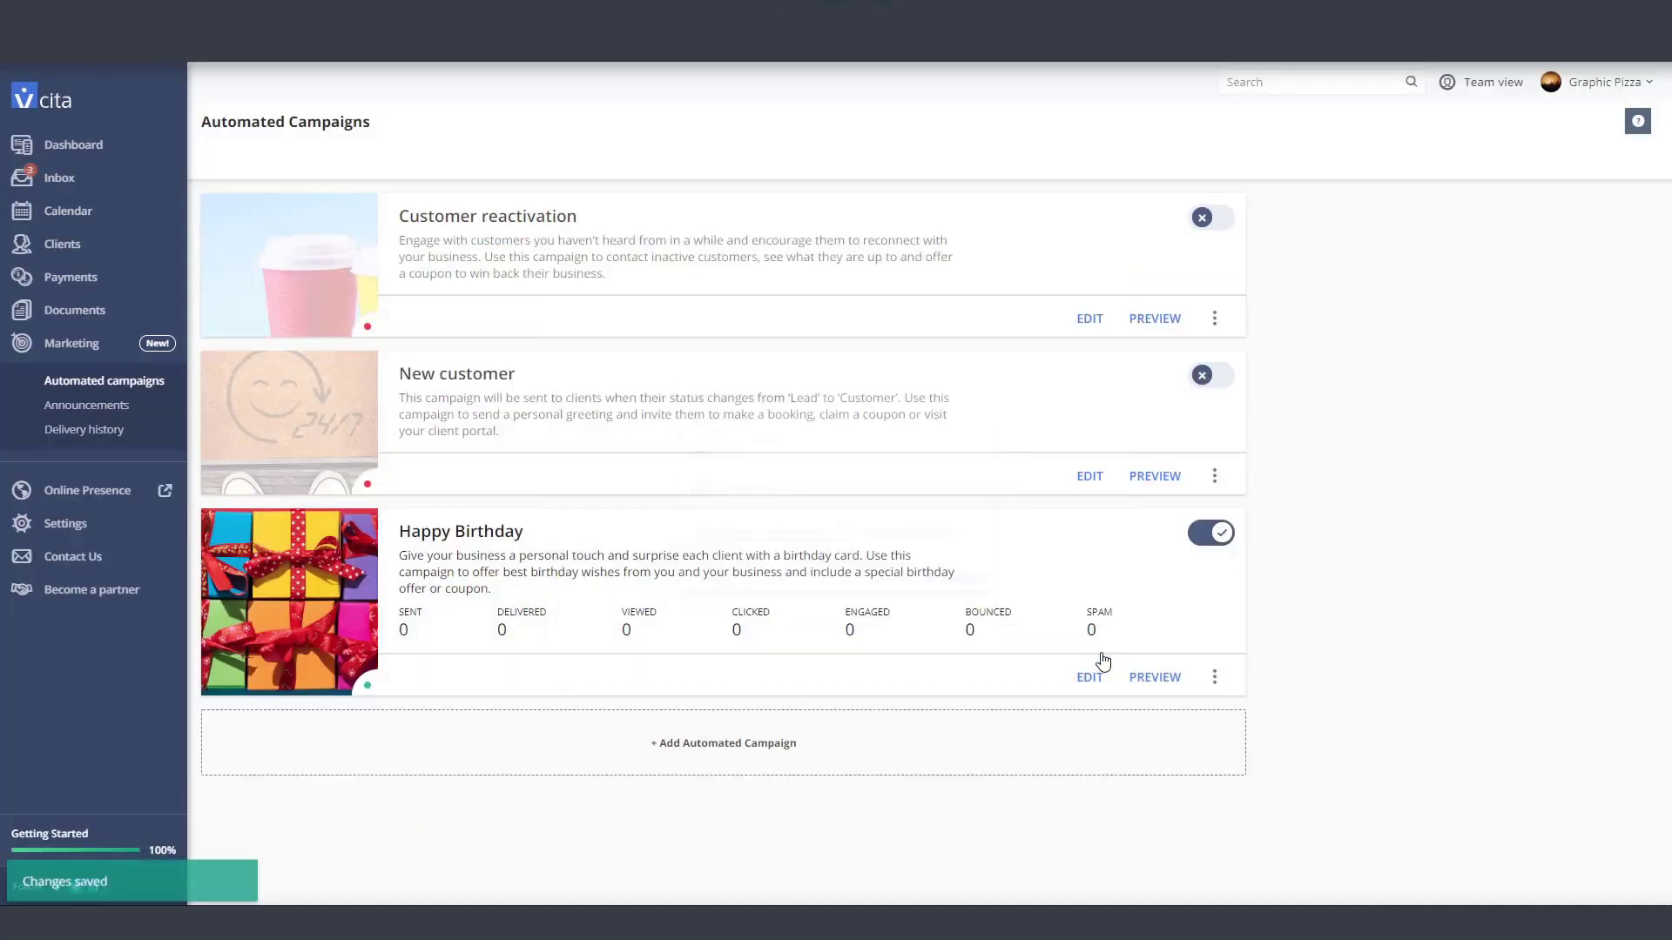